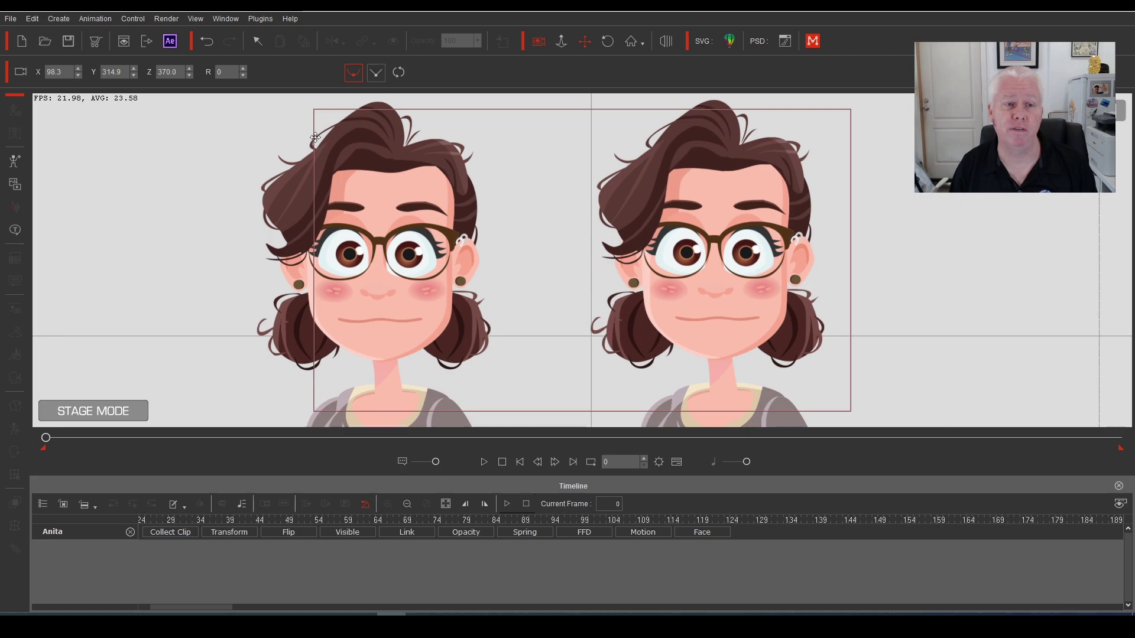
Show the left character's Face tracks in the timeline and list the separate eye tracks under Face Motion.
{"action": "left_click", "coordinate": [258, 40]}
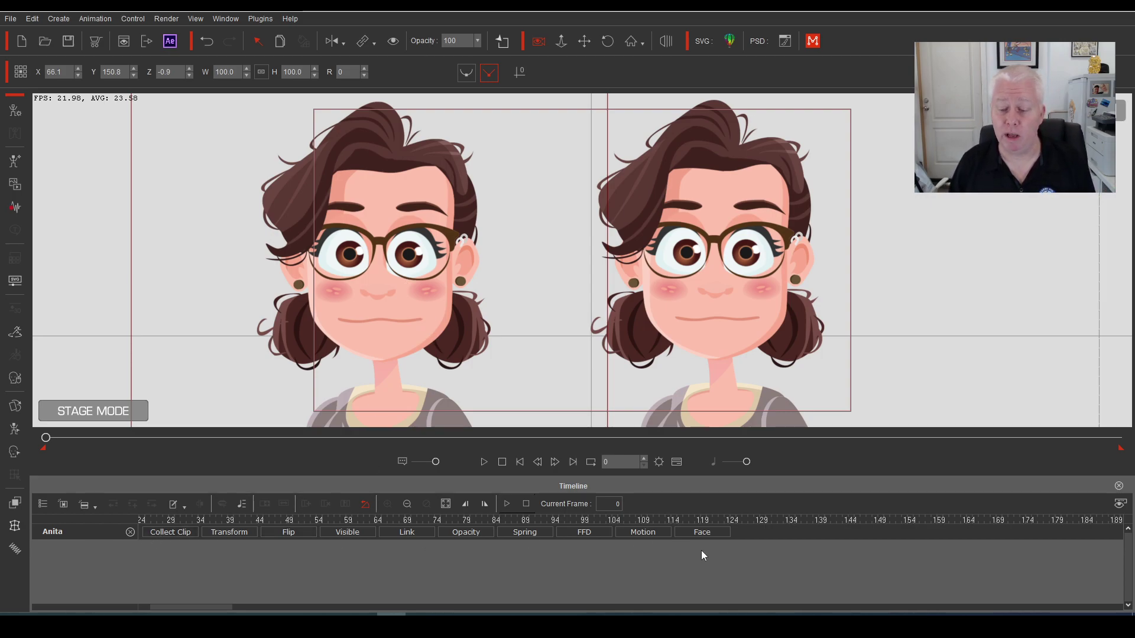
{"action": "left_click", "coordinate": [701, 533]}
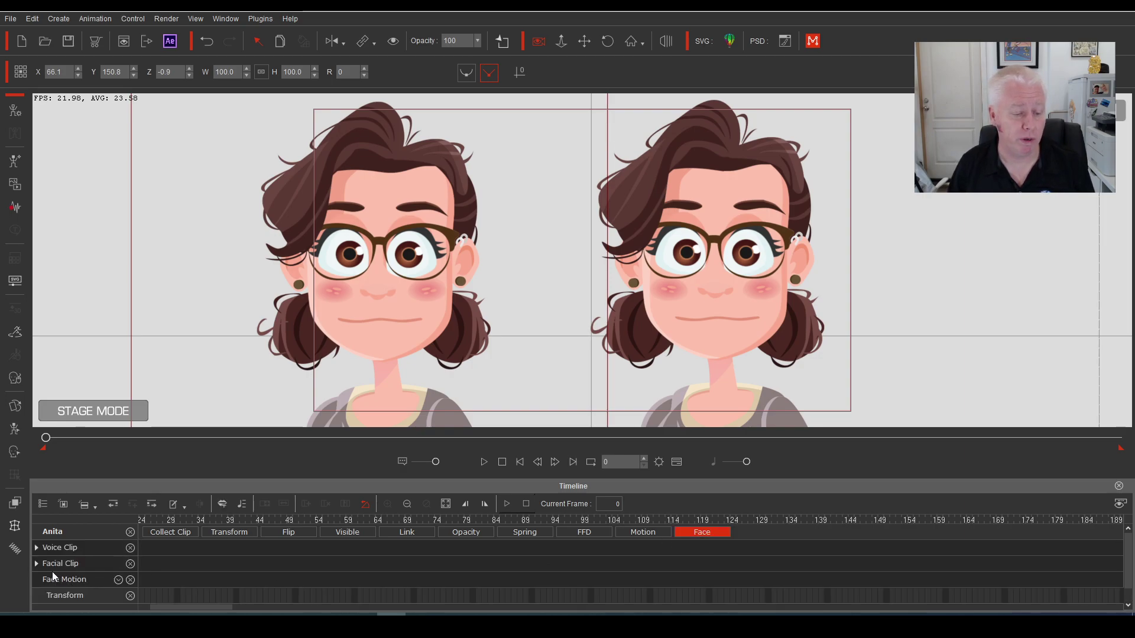
{"action": "left_click", "coordinate": [118, 580]}
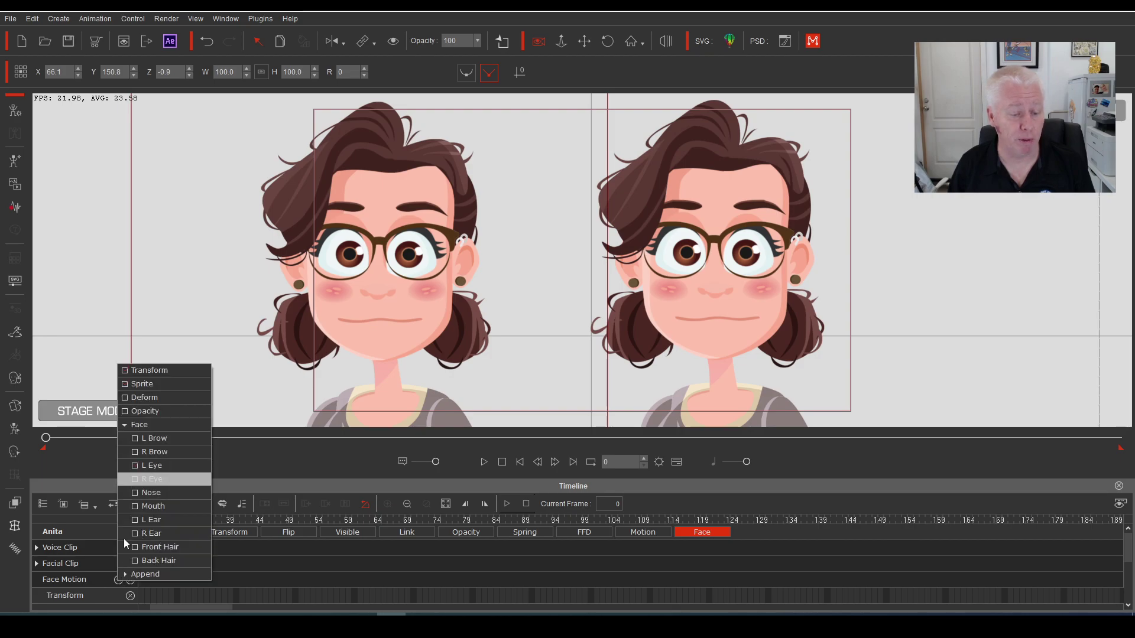
{"action": "left_click", "coordinate": [9, 584]}
{"action": "scroll", "coordinate": [117, 592], "scroll_direction": "down", "scroll_amount": 5}
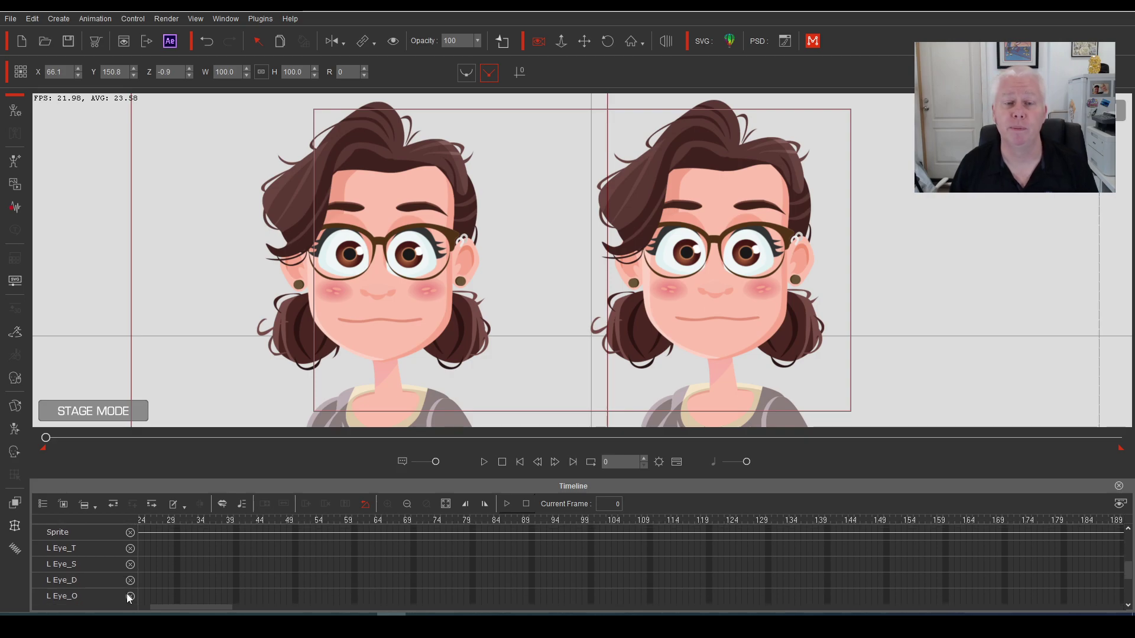
{"action": "scroll", "coordinate": [128, 596], "scroll_direction": "down", "scroll_amount": 1}
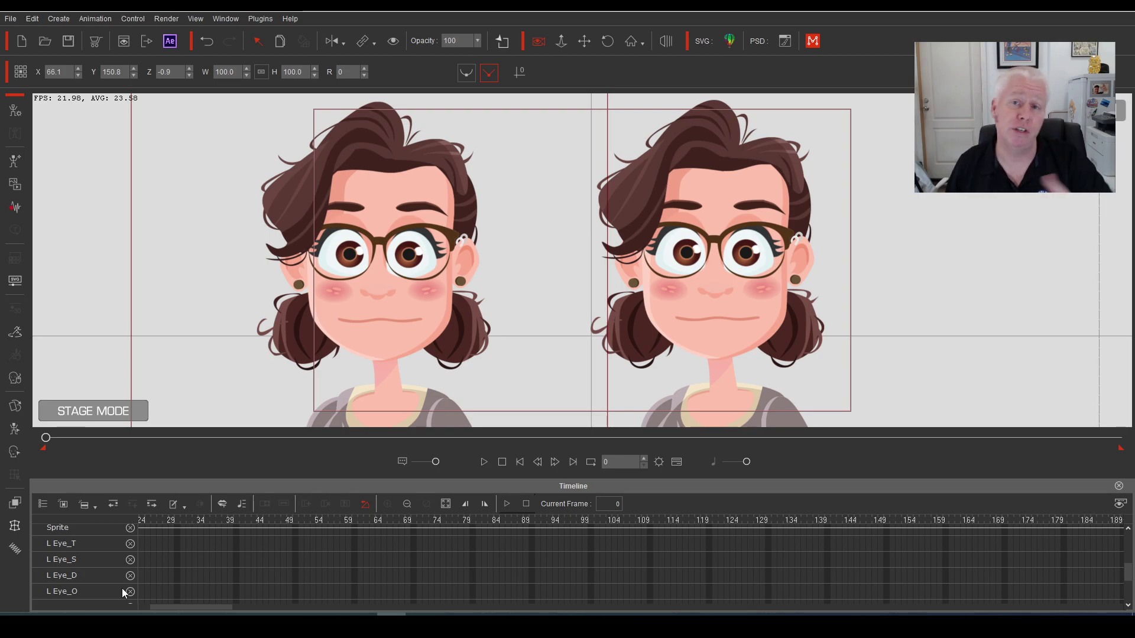
Remove the L Eye_T, L Eye_D, L Eye_O and R Eye_T tracks from the timeline.
{"action": "left_click", "coordinate": [131, 545]}
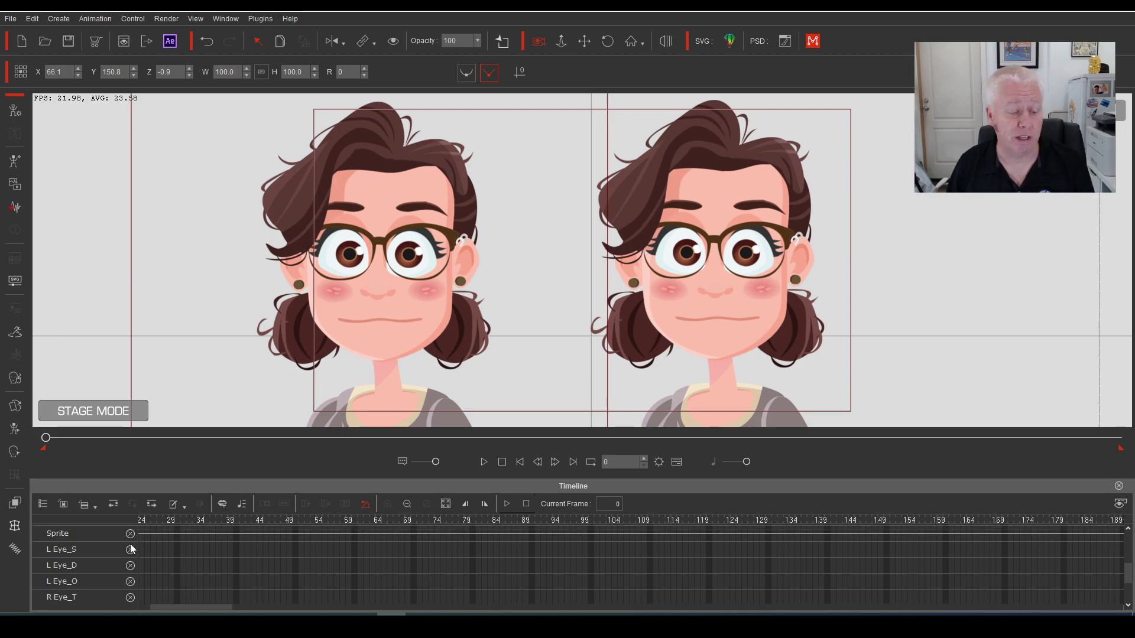
{"action": "left_click", "coordinate": [131, 572]}
{"action": "left_click", "coordinate": [130, 572]}
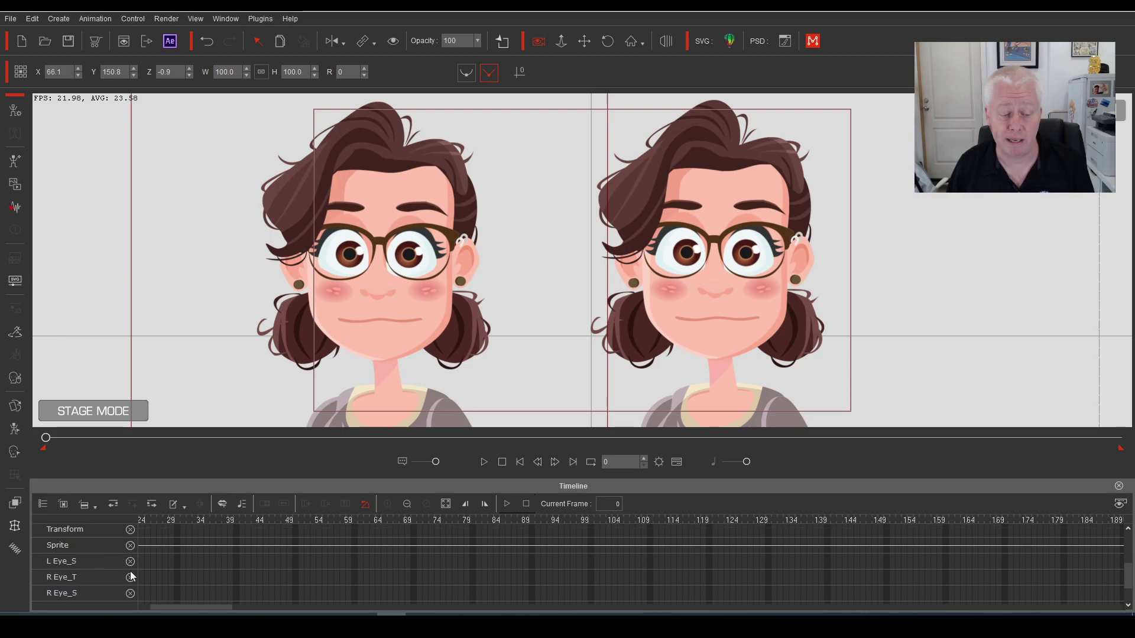
{"action": "left_click", "coordinate": [130, 578]}
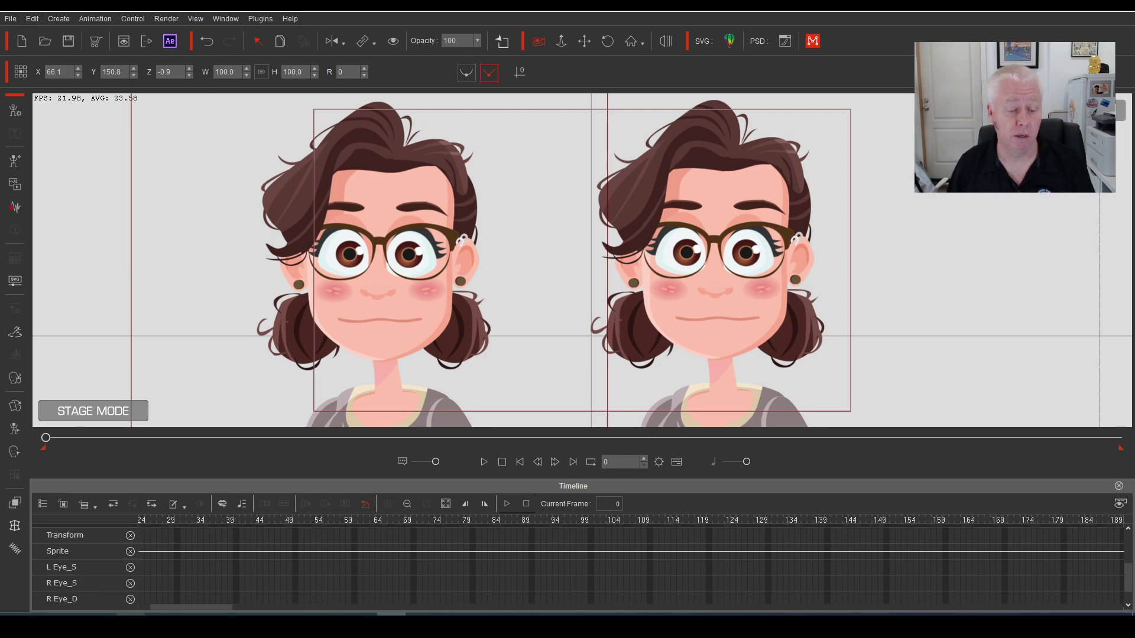
At frame 40, use the Sprite Editor to set the left character's right and left eyes to the EyeClose sprite.
{"action": "left_click_drag", "start_coordinate": [178, 609], "coordinate": [165, 609]}
{"action": "left_click", "coordinate": [377, 529]}
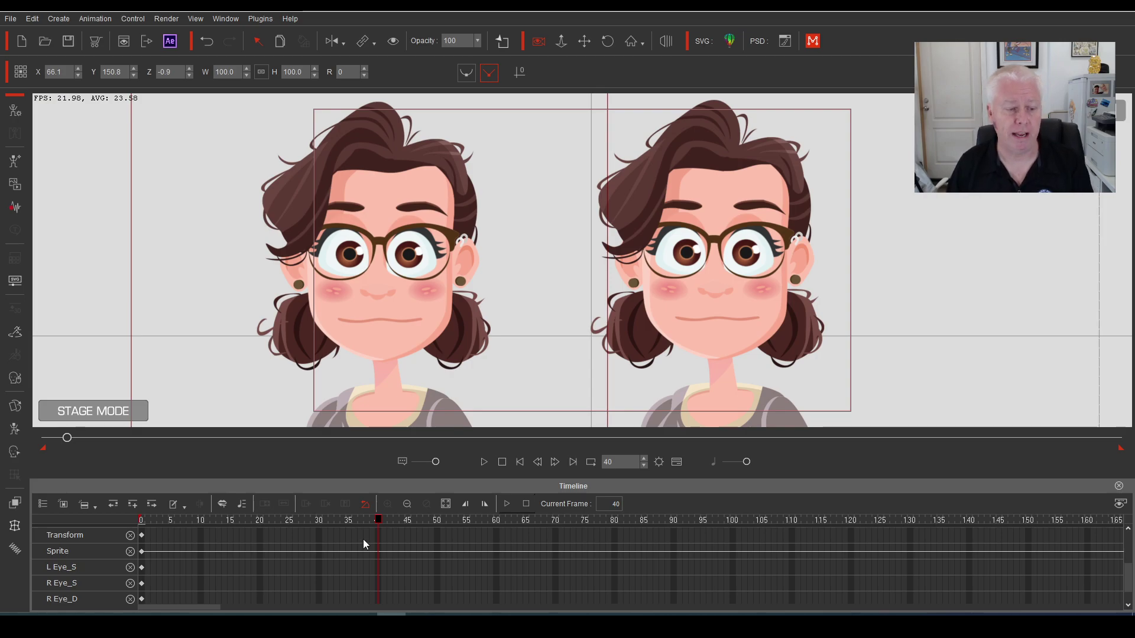
{"action": "left_click", "coordinate": [15, 407]}
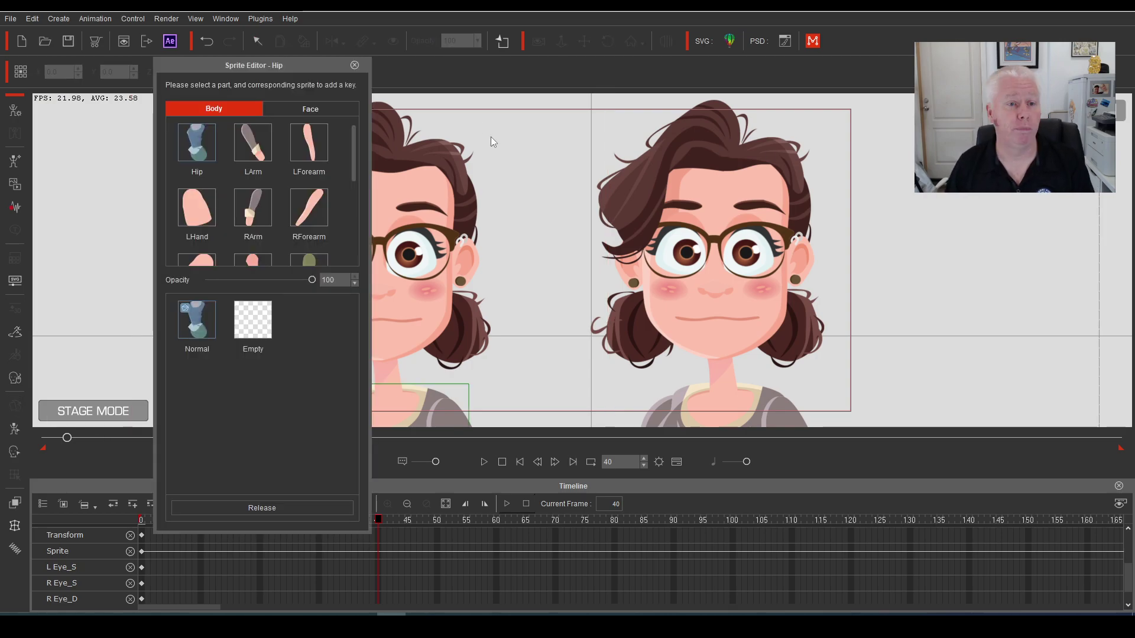
{"action": "left_click_drag", "start_coordinate": [317, 66], "coordinate": [774, 37]}
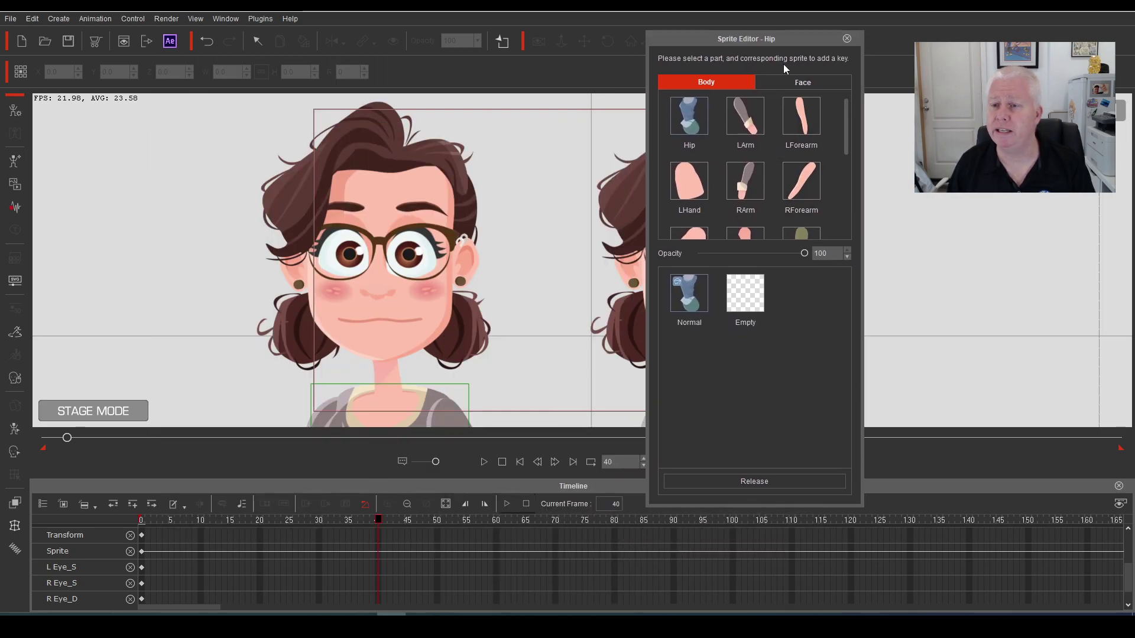
{"action": "left_click", "coordinate": [792, 82]}
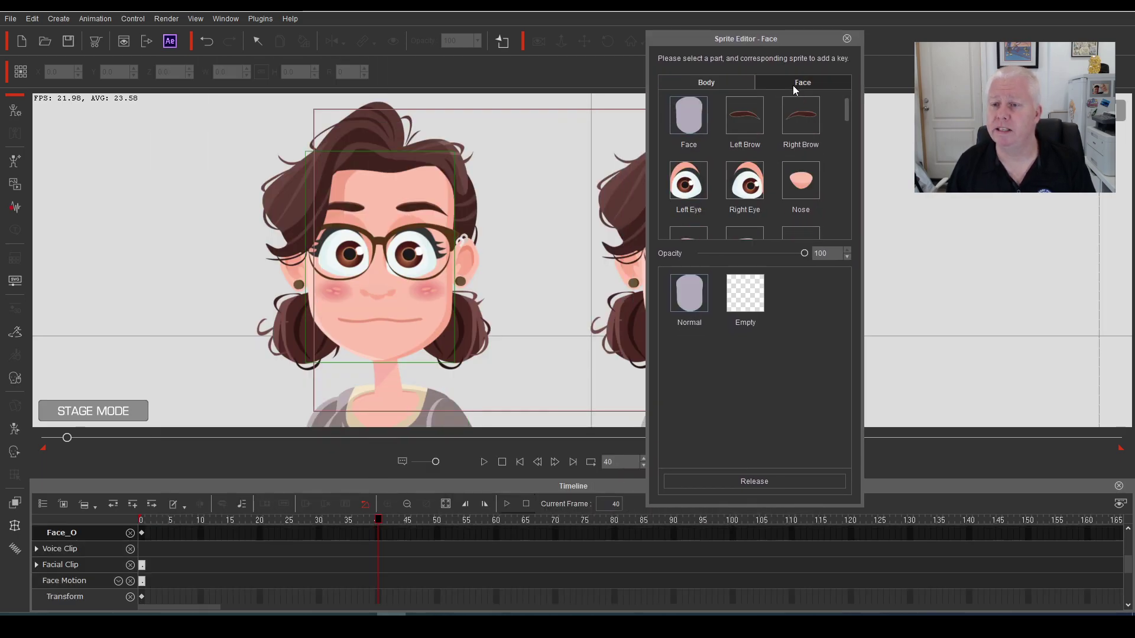
{"action": "left_click", "coordinate": [747, 188]}
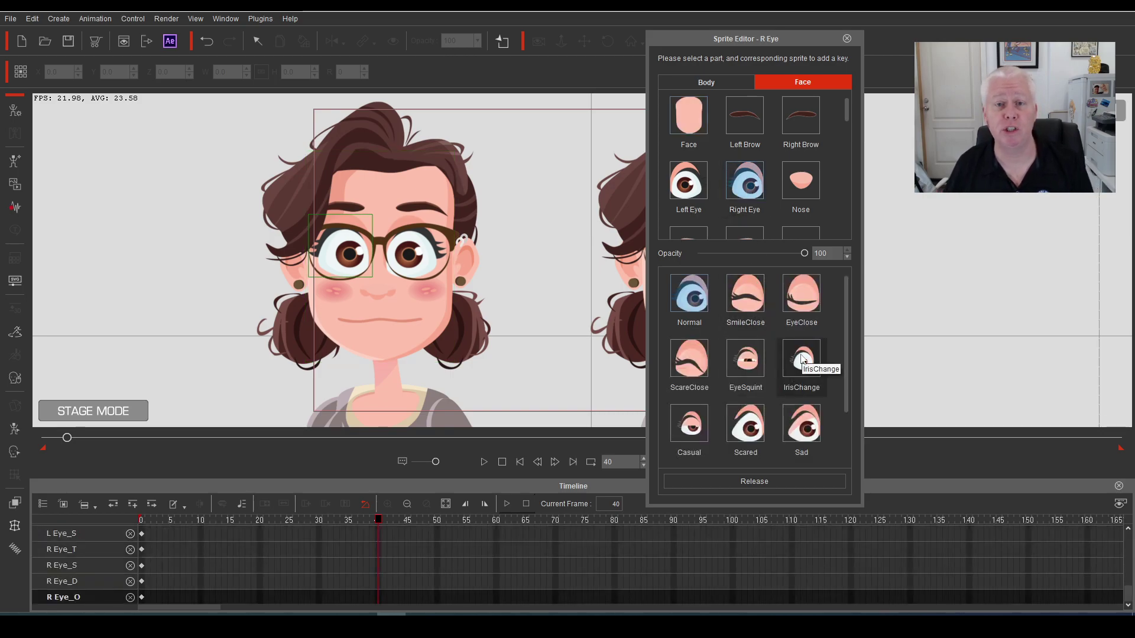
{"action": "left_click", "coordinate": [801, 300]}
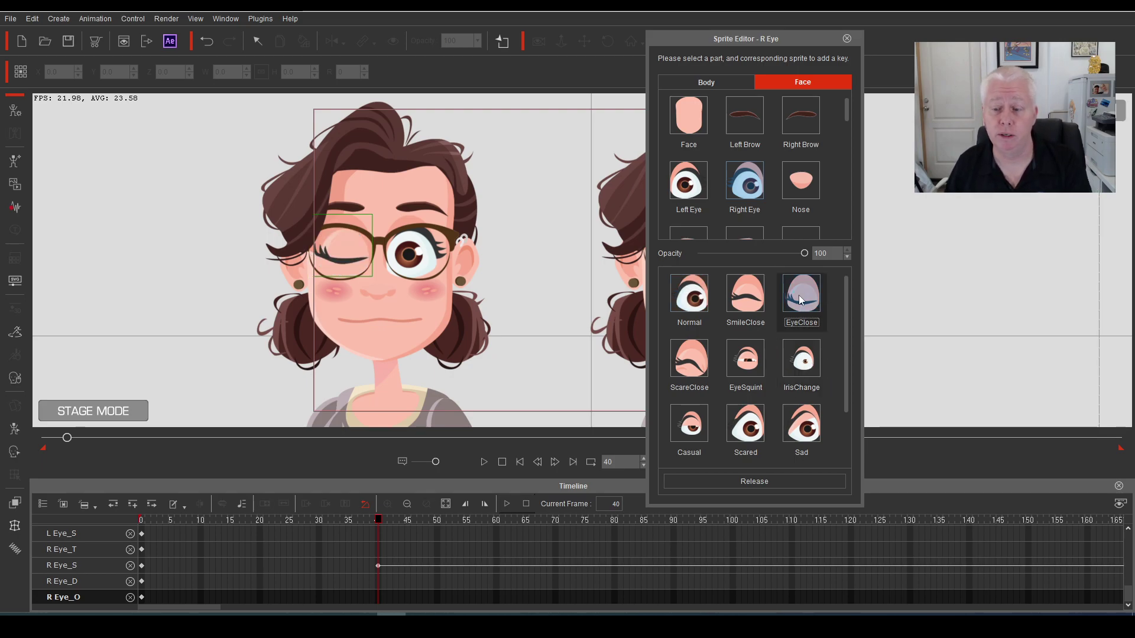
{"action": "left_click", "coordinate": [688, 180]}
{"action": "left_click", "coordinate": [801, 289]}
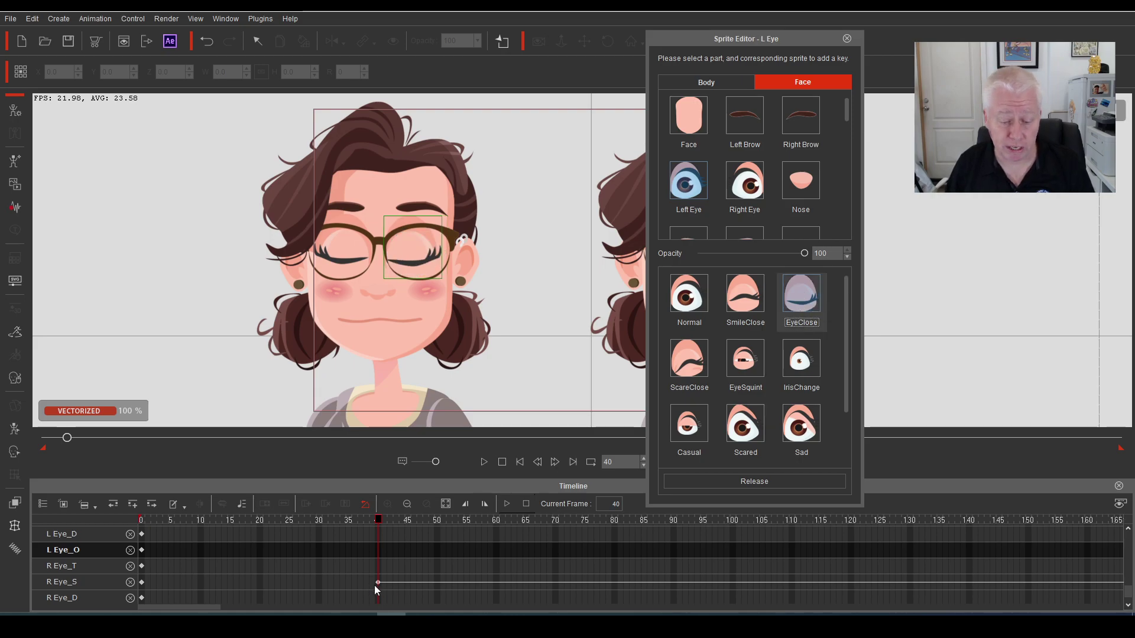
At frame 44, set the left character's left and right eyes to the Normal sprite.
{"action": "scroll", "coordinate": [399, 576], "scroll_direction": "up", "scroll_amount": 1}
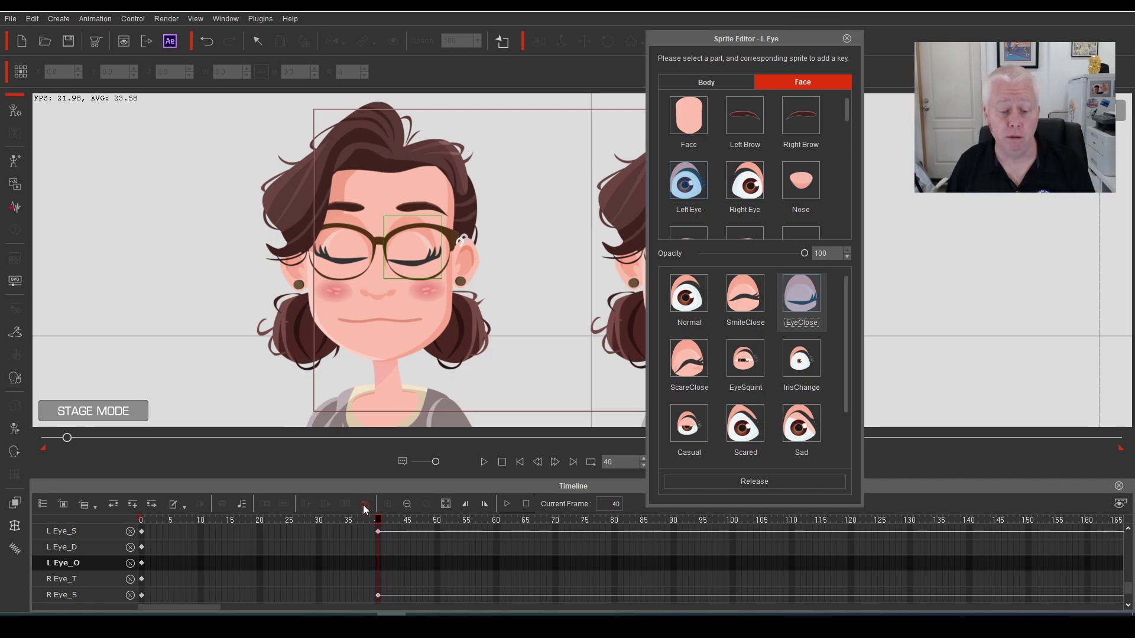
{"action": "left_click", "coordinate": [375, 520]}
{"action": "left_click", "coordinate": [378, 520]}
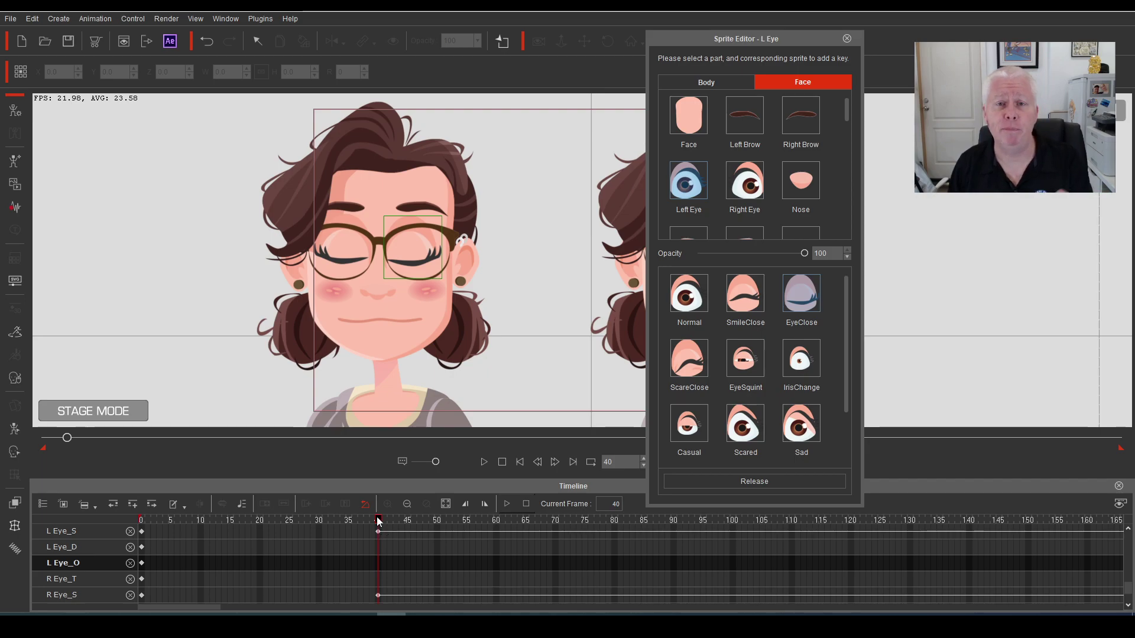
{"action": "left_click_drag", "start_coordinate": [378, 521], "coordinate": [400, 533]}
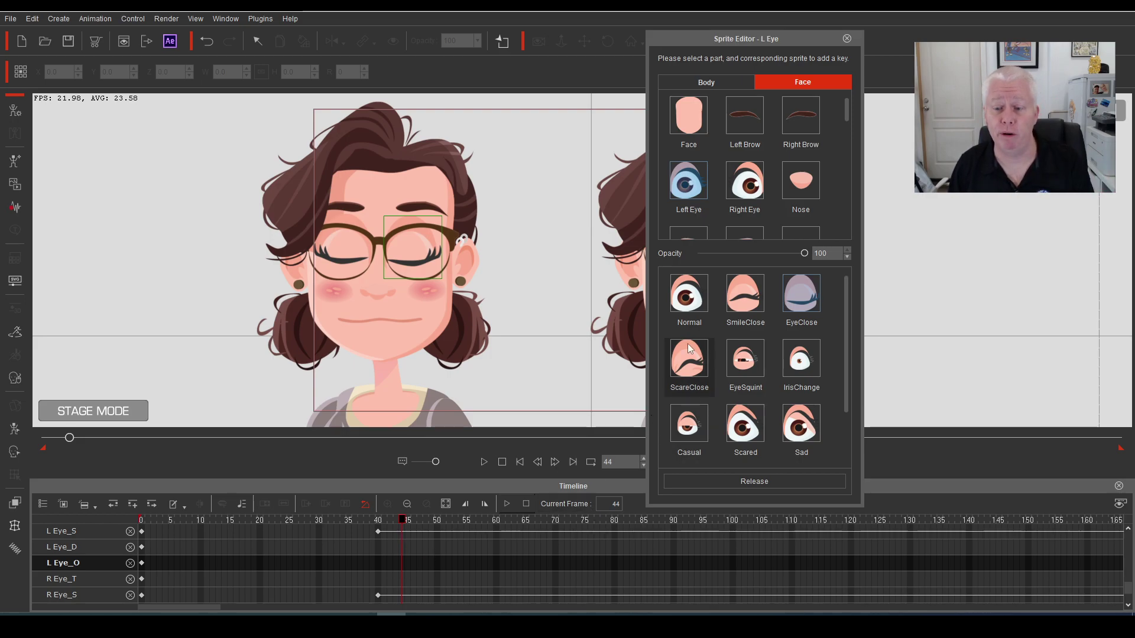
{"action": "left_click", "coordinate": [688, 295]}
{"action": "left_click", "coordinate": [733, 201]}
{"action": "left_click", "coordinate": [707, 295]}
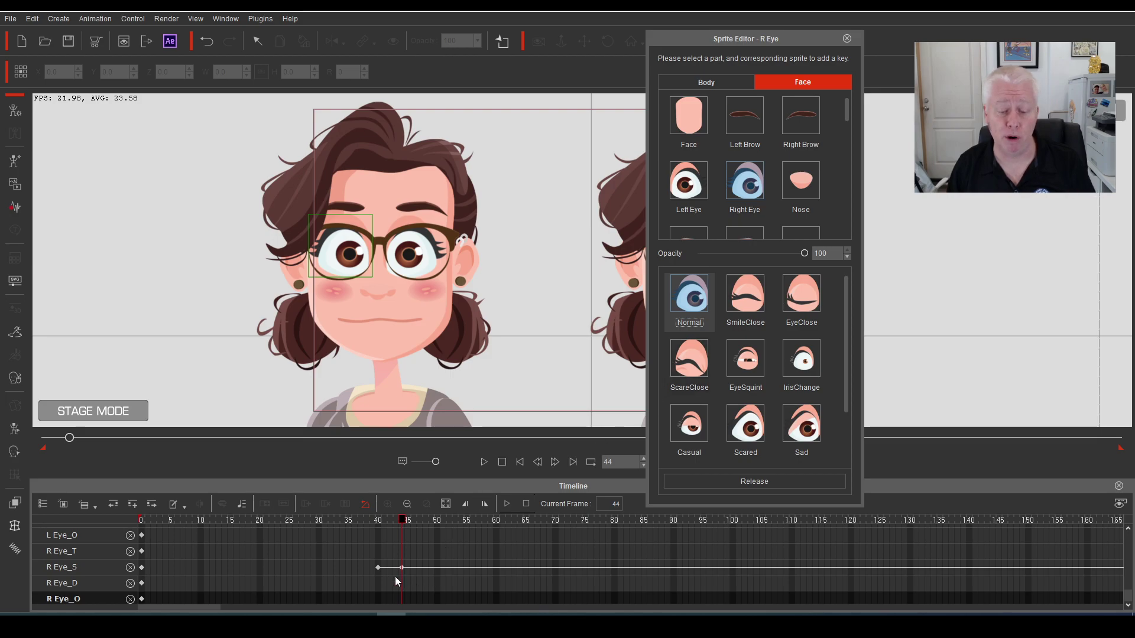
Play the animation from frame 0 to check the left character's blink.
{"action": "left_click_drag", "start_coordinate": [402, 519], "coordinate": [243, 547]}
{"action": "key", "text": "Home"}
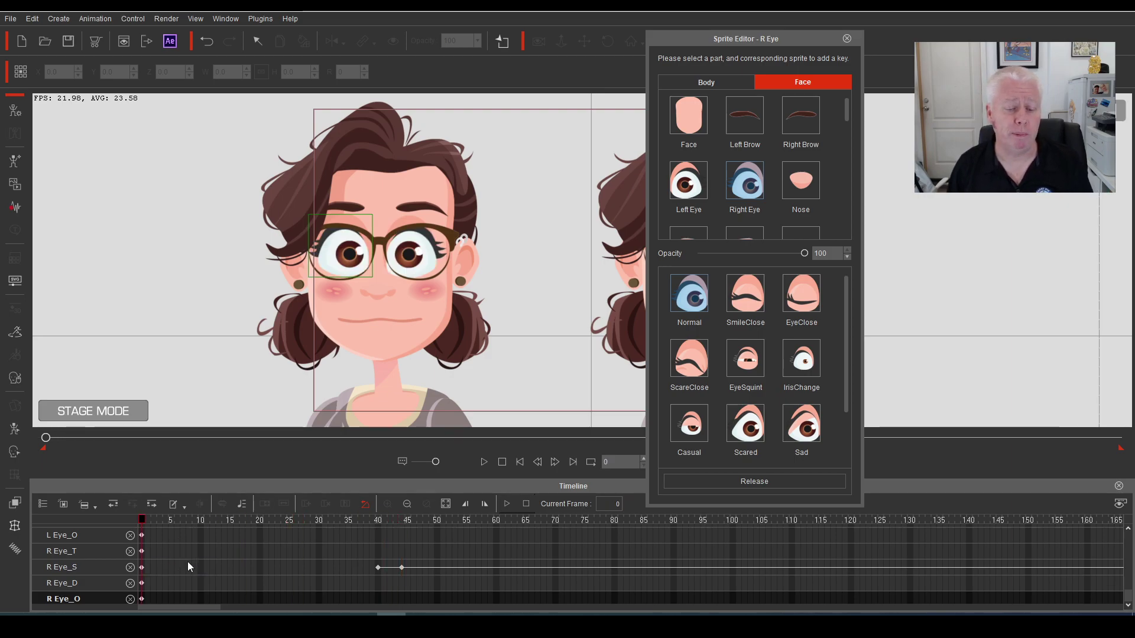
{"action": "key", "text": "space"}
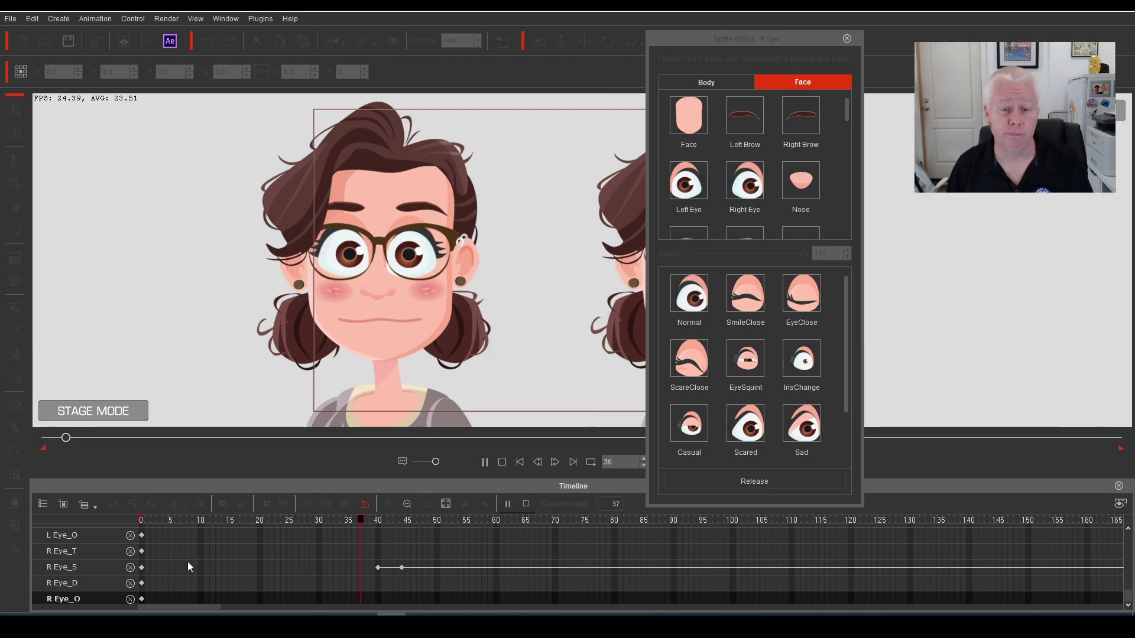
{"action": "key", "text": "space"}
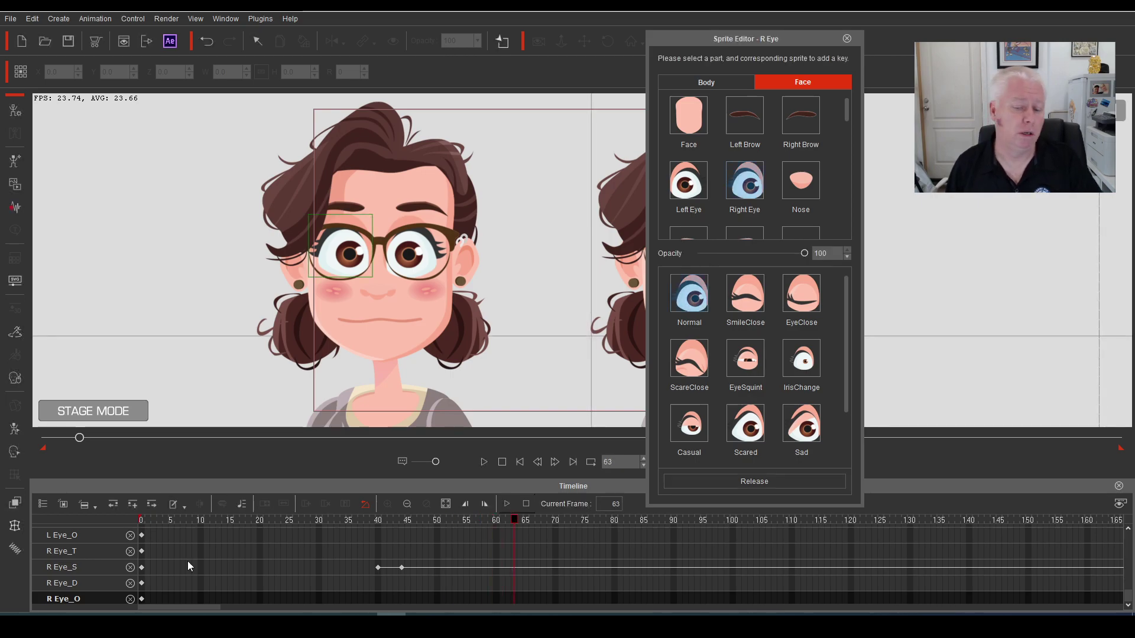
Go to frame 100, replace the left character's timeline tracks with the second G3 actor's, and close the Sprite Editor.
{"action": "left_click_drag", "start_coordinate": [735, 40], "coordinate": [356, 48]}
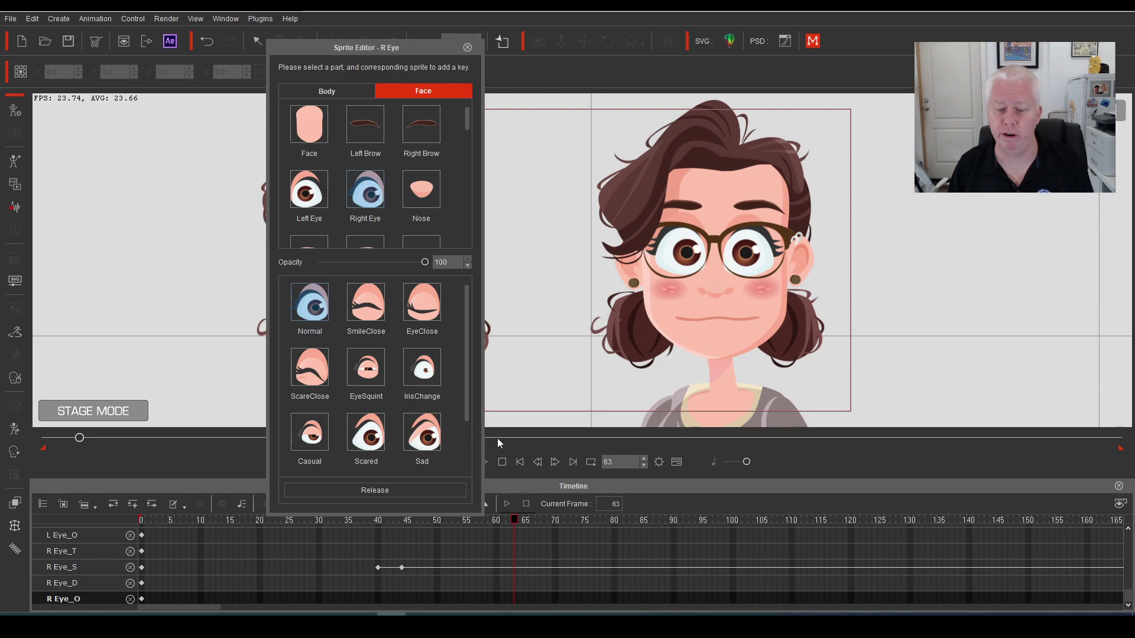
{"action": "left_click_drag", "start_coordinate": [591, 521], "coordinate": [732, 550]}
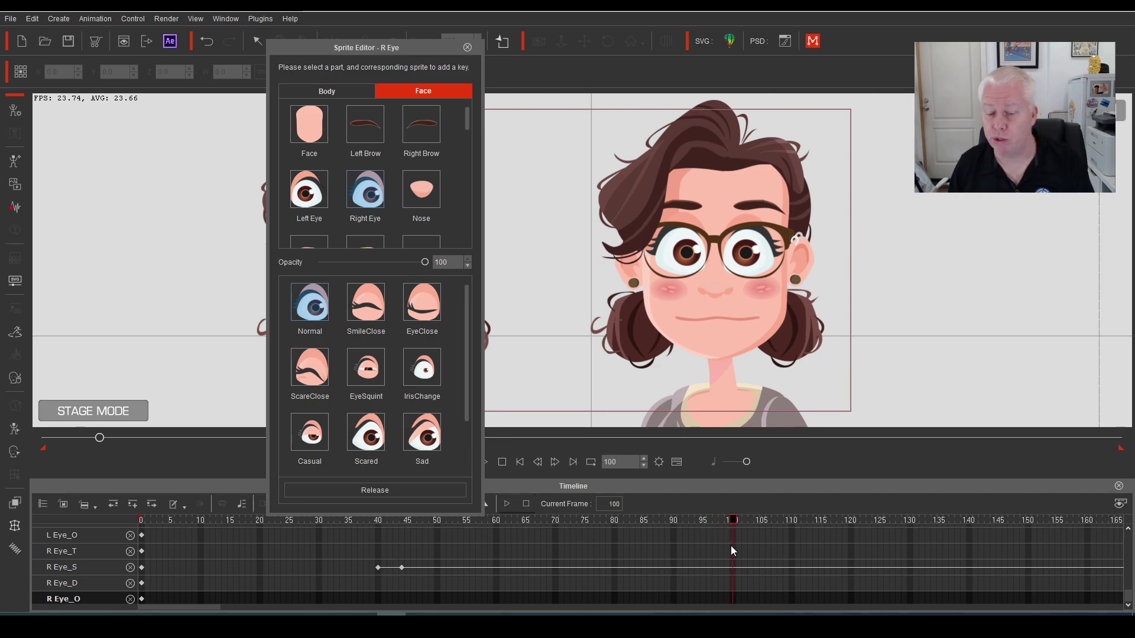
{"action": "scroll", "coordinate": [102, 562], "scroll_direction": "up", "scroll_amount": 5}
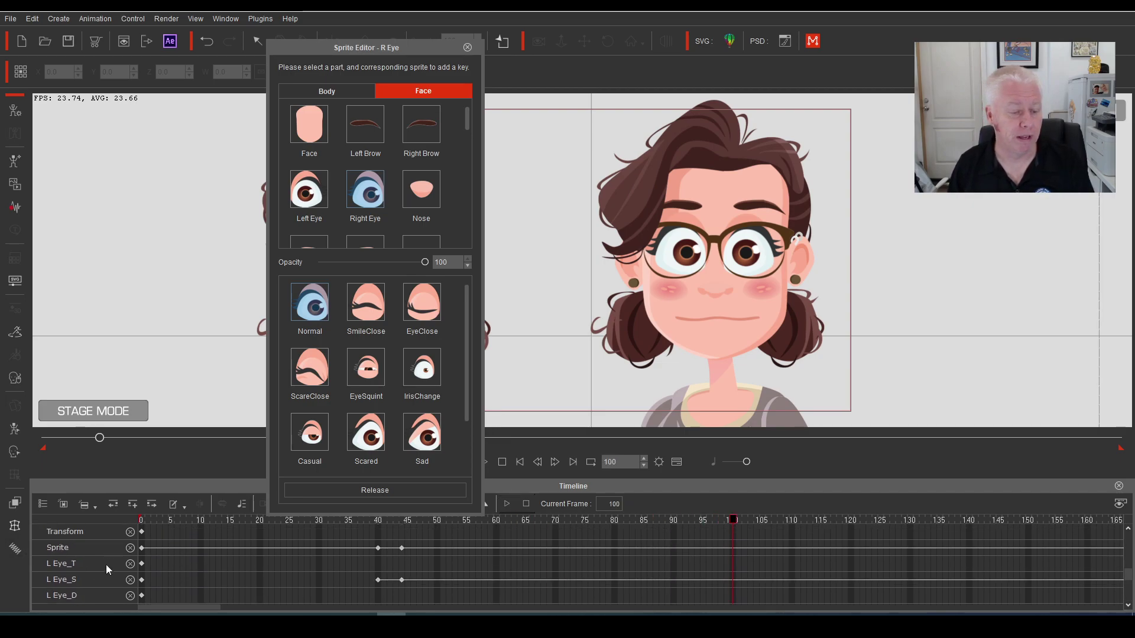
{"action": "scroll", "coordinate": [106, 565], "scroll_direction": "up", "scroll_amount": 5}
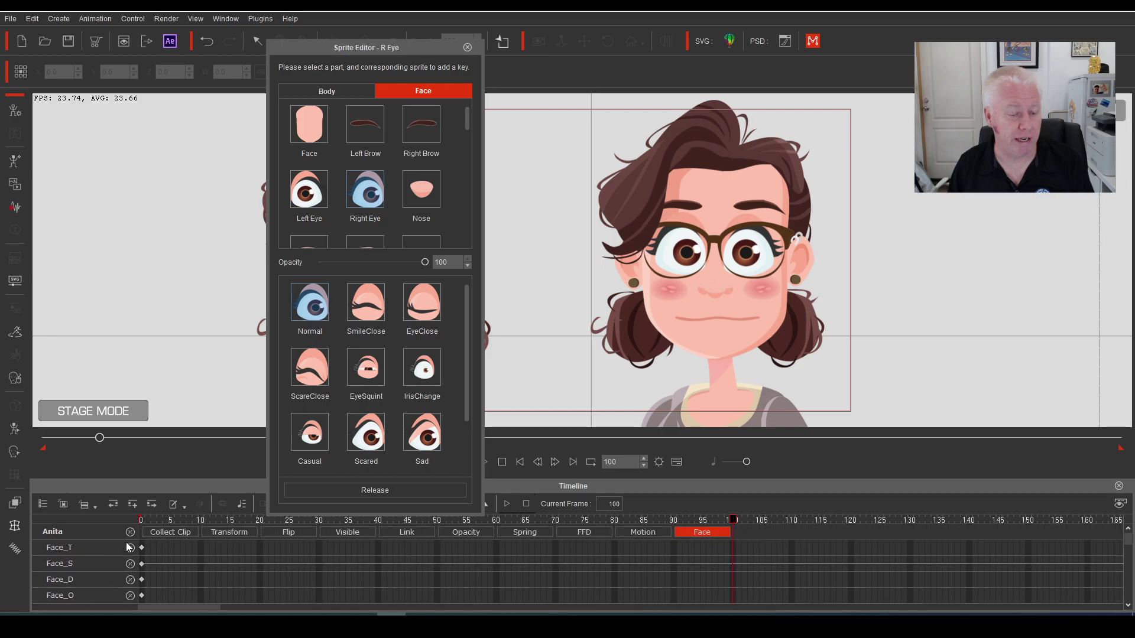
{"action": "left_click", "coordinate": [131, 533]}
{"action": "left_click", "coordinate": [44, 505]}
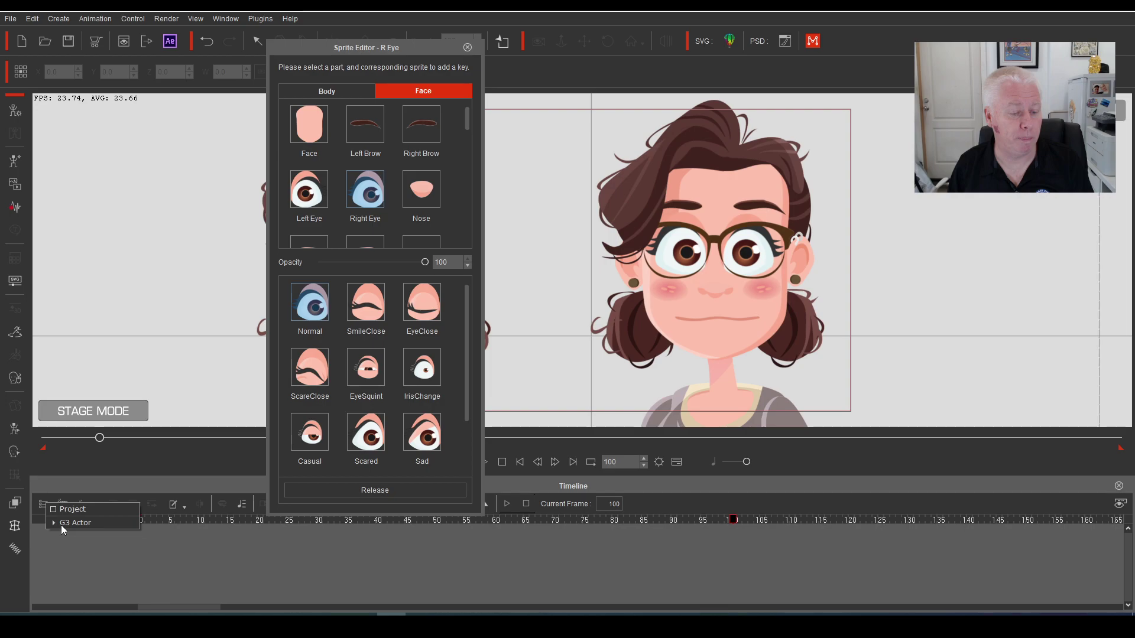
{"action": "left_click", "coordinate": [61, 525]}
{"action": "left_click", "coordinate": [72, 549]}
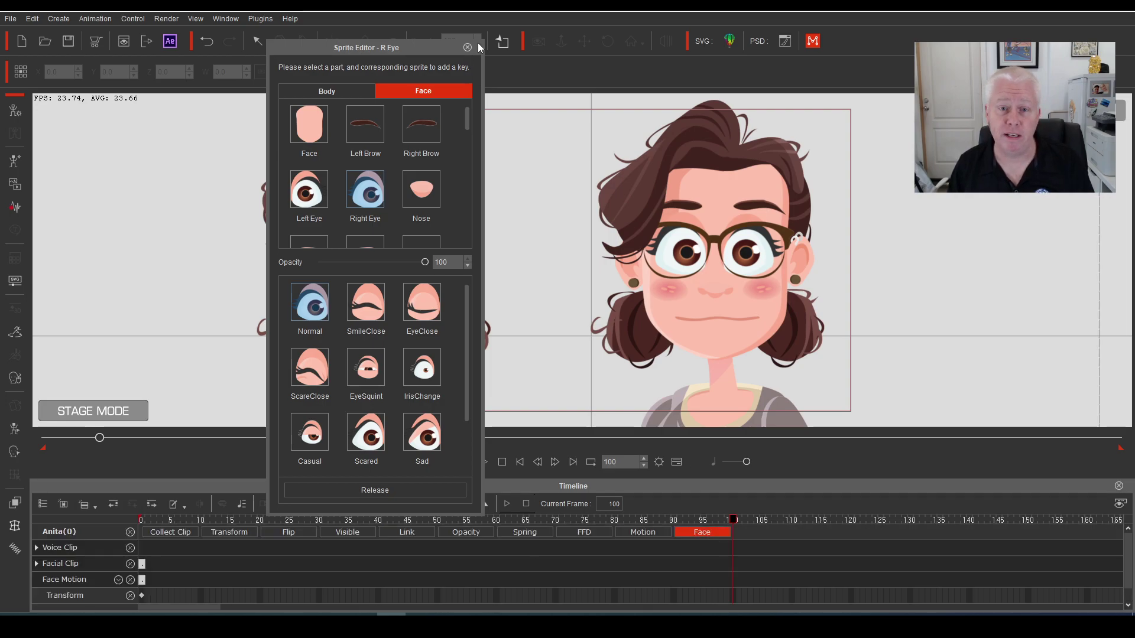
{"action": "left_click", "coordinate": [467, 48]}
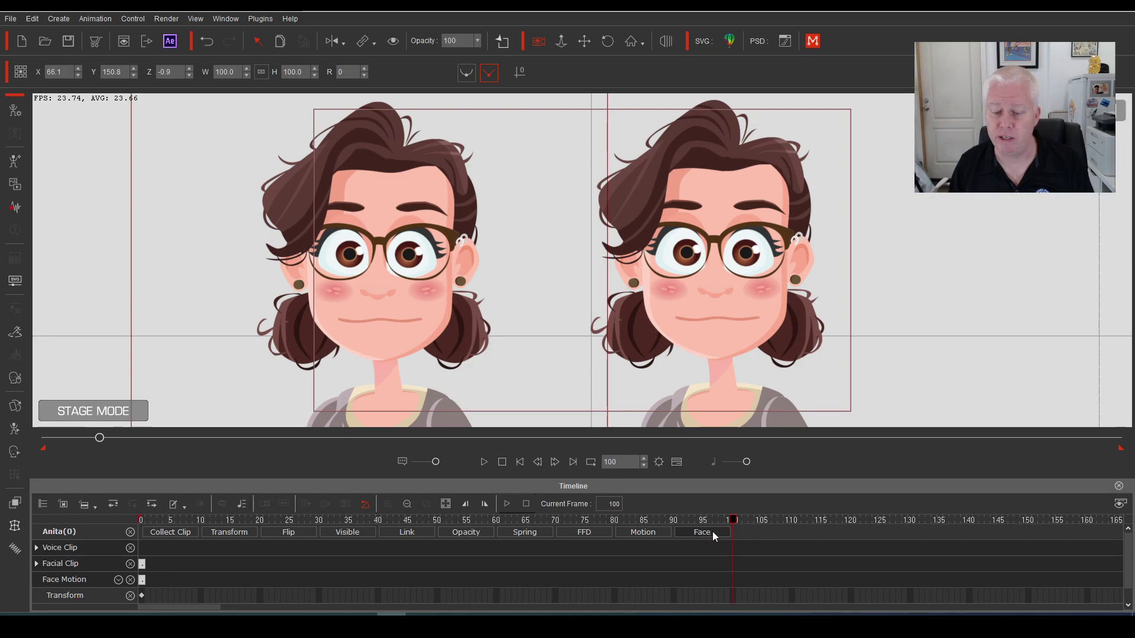
Expand the second character's Facial Clip tracks and add a Face key at frame 100 with the Face Key Editor open.
{"action": "left_click", "coordinate": [36, 563]}
{"action": "scroll", "coordinate": [63, 580], "scroll_direction": "down", "scroll_amount": 1}
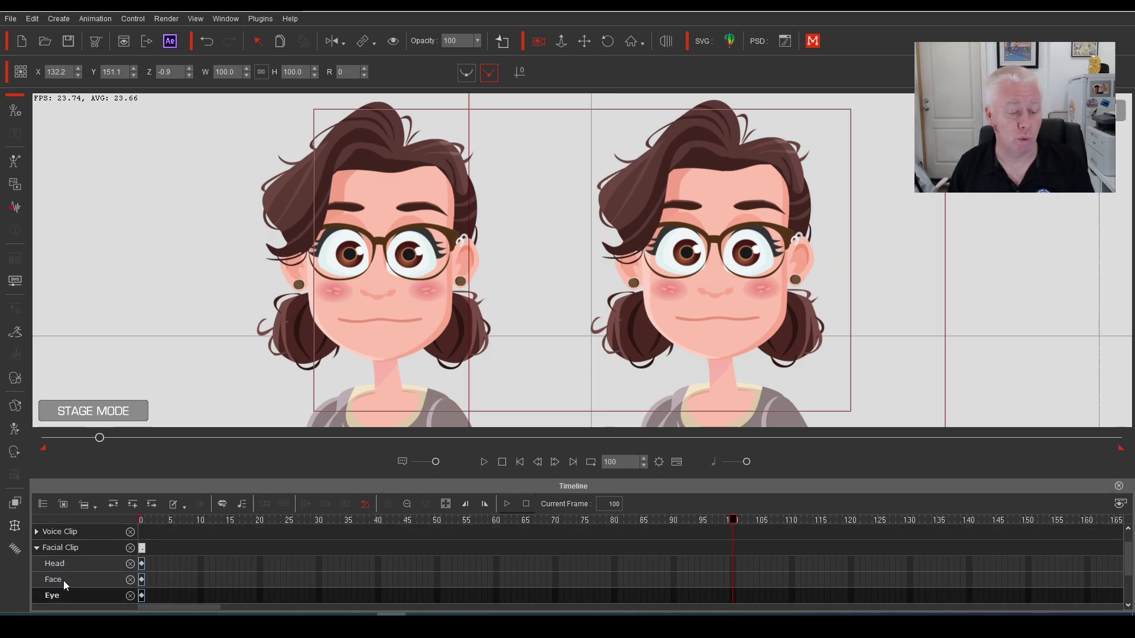
{"action": "scroll", "coordinate": [63, 581], "scroll_direction": "down", "scroll_amount": 1}
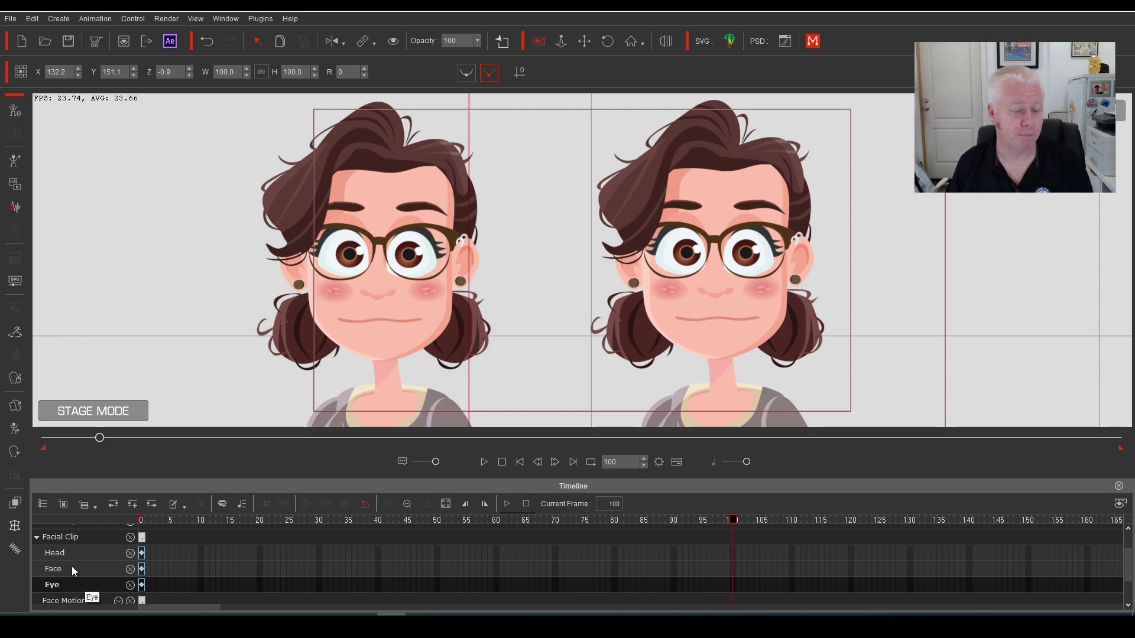
{"action": "left_click", "coordinate": [66, 564]}
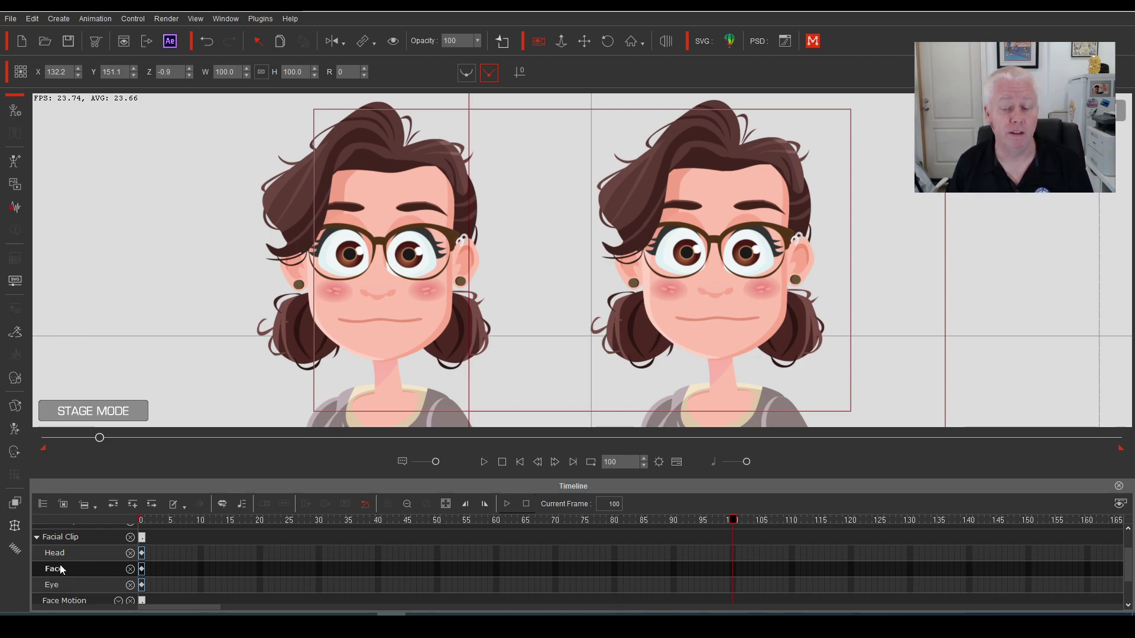
{"action": "double_click", "coordinate": [732, 568]}
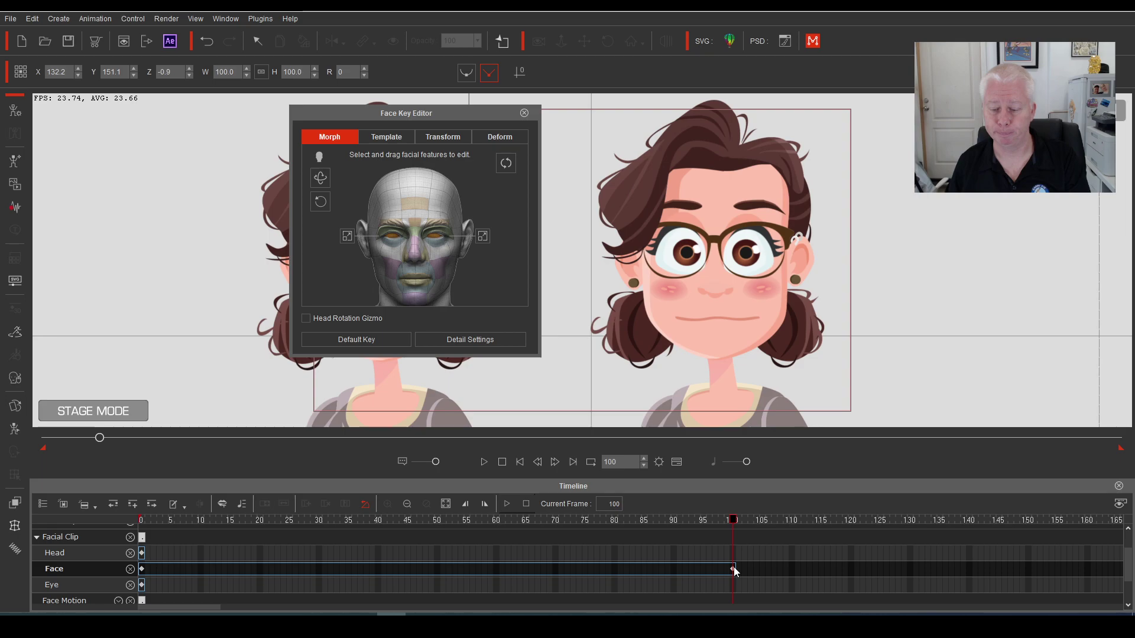
At frame 102, add a Face key with Eye Squint Right and Eye Squint Left raised nearly to maximum in the Face Key Detail Settings.
{"action": "left_click_drag", "start_coordinate": [736, 526], "coordinate": [739, 525]}
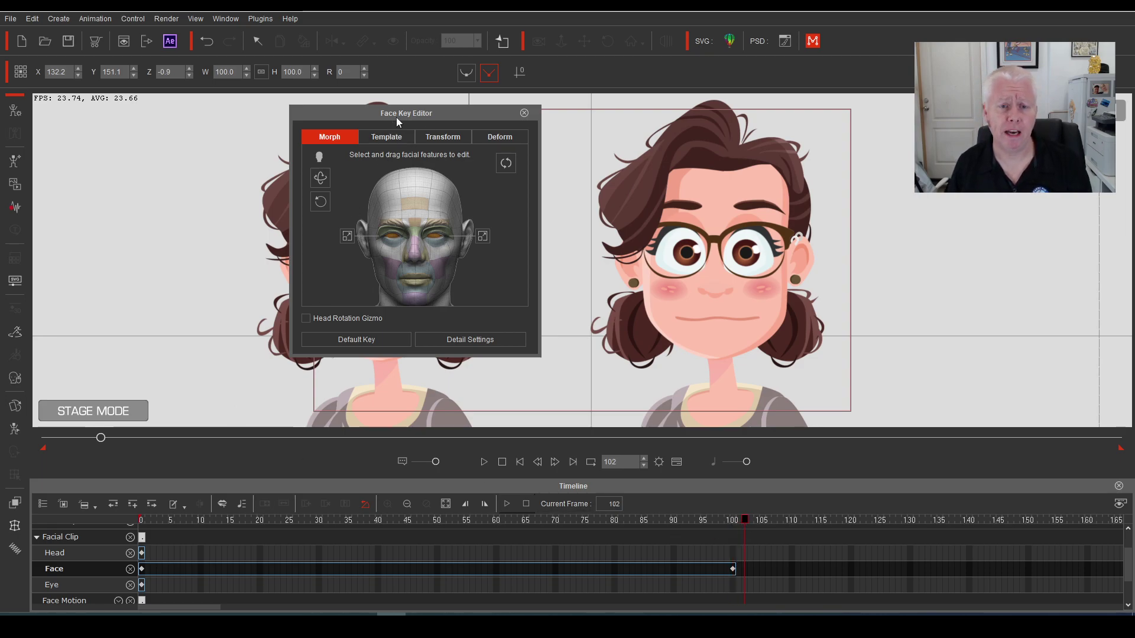
{"action": "left_click", "coordinate": [389, 137]}
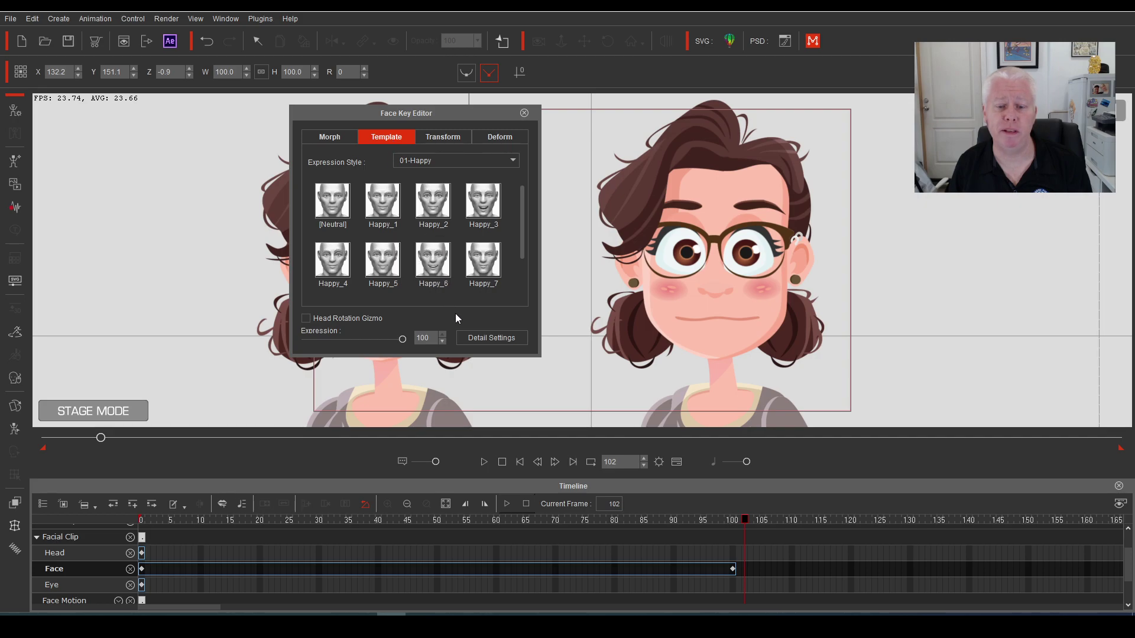
{"action": "left_click", "coordinate": [484, 339]}
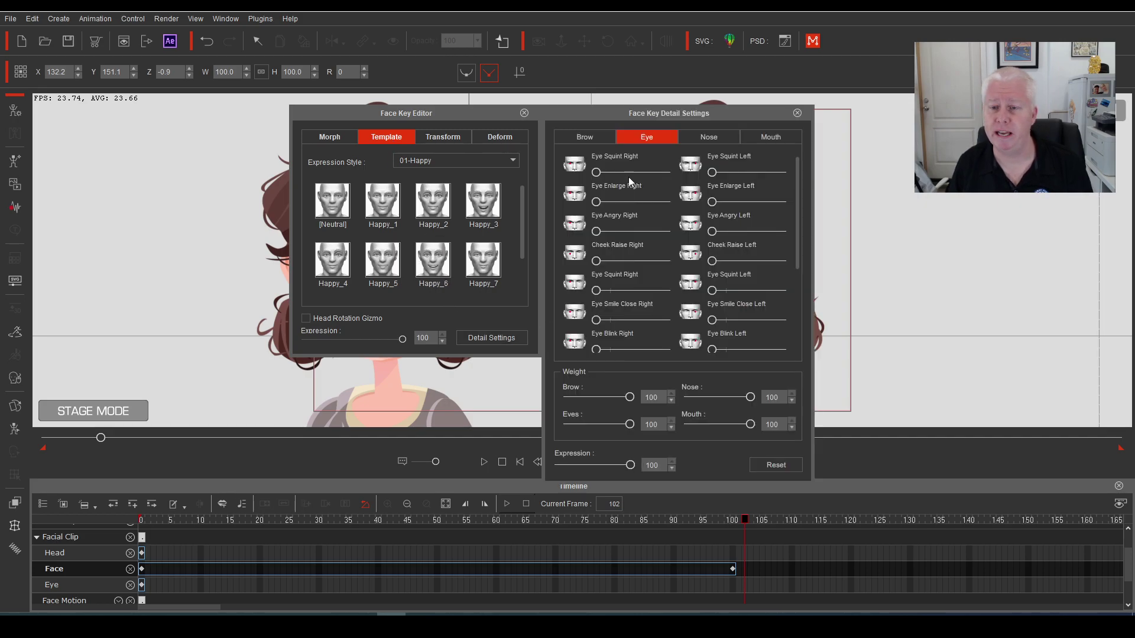
{"action": "left_click_drag", "start_coordinate": [643, 118], "coordinate": [376, 108]}
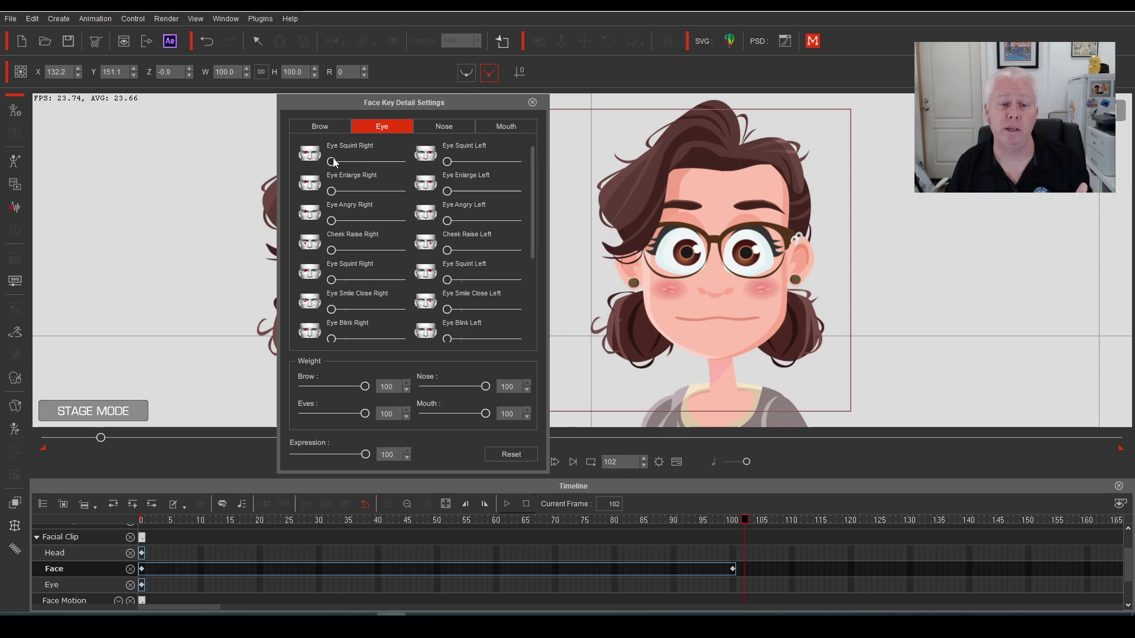
{"action": "left_click_drag", "start_coordinate": [332, 162], "coordinate": [523, 166]}
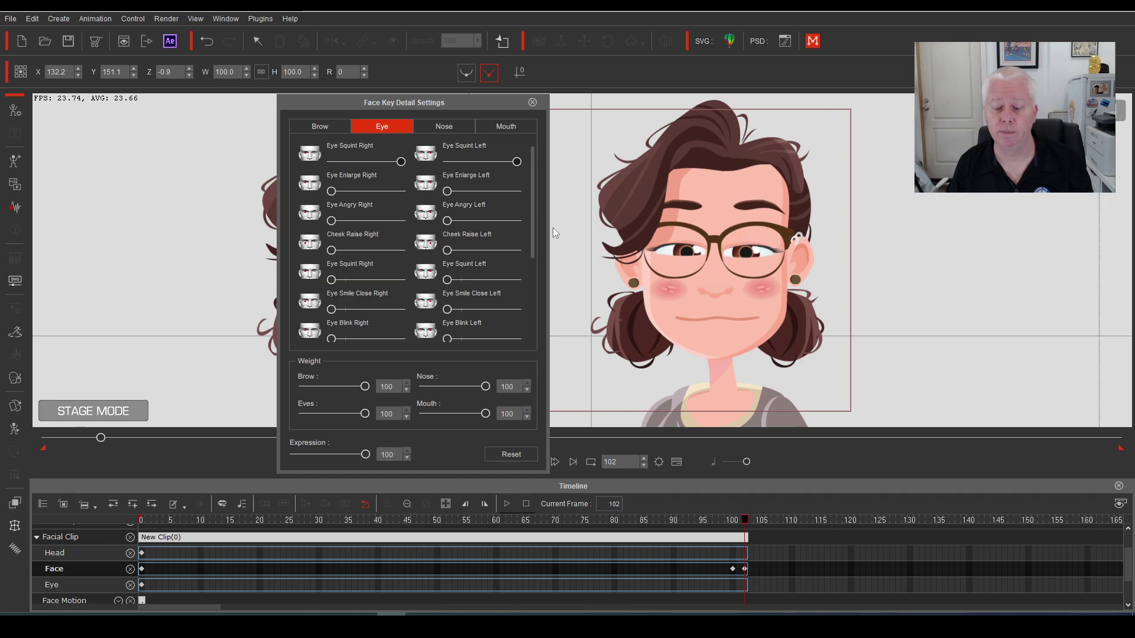
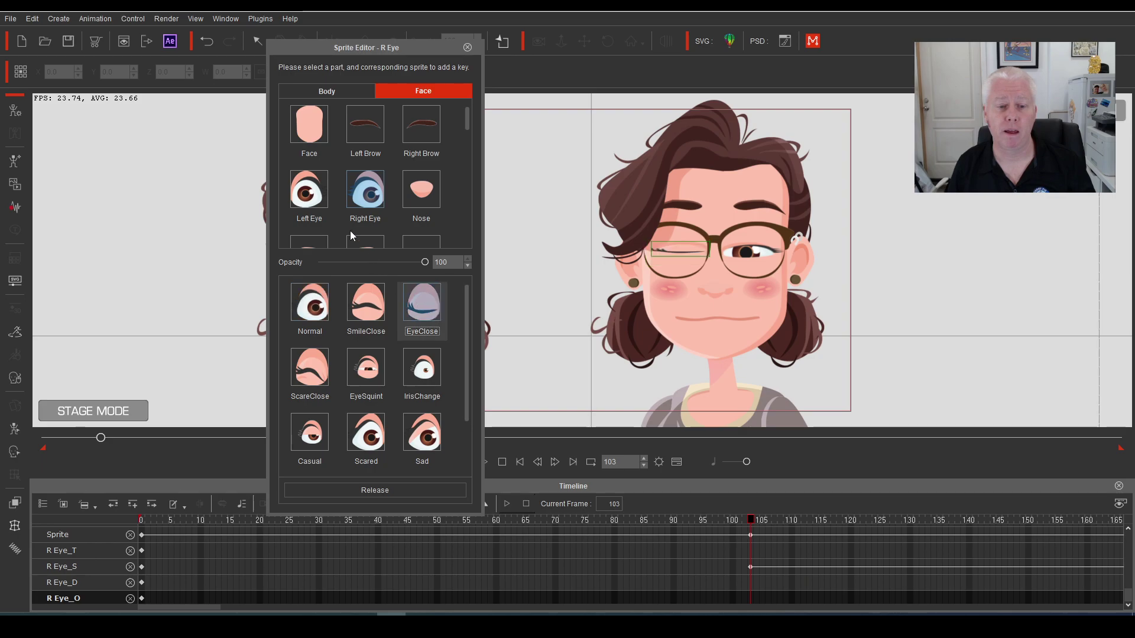
At frame 103, set the right character's left eye to the EyeClose sprite and review the new keys in the timeline.
{"action": "left_click", "coordinate": [309, 189]}
{"action": "left_click", "coordinate": [427, 331]}
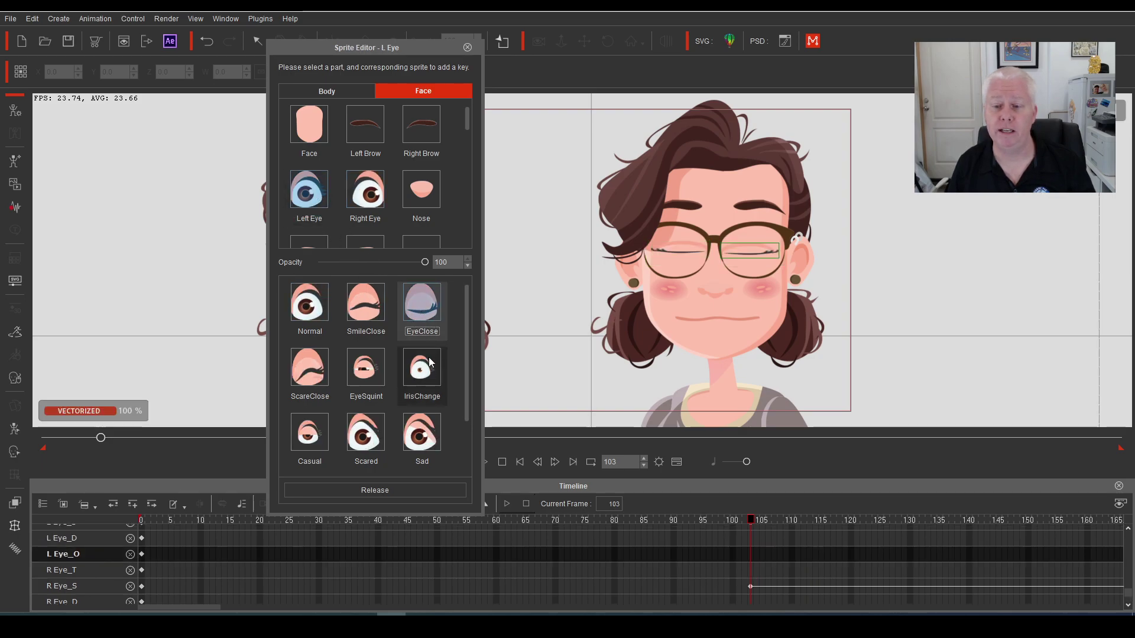
{"action": "scroll", "coordinate": [738, 558], "scroll_direction": "up", "scroll_amount": 2}
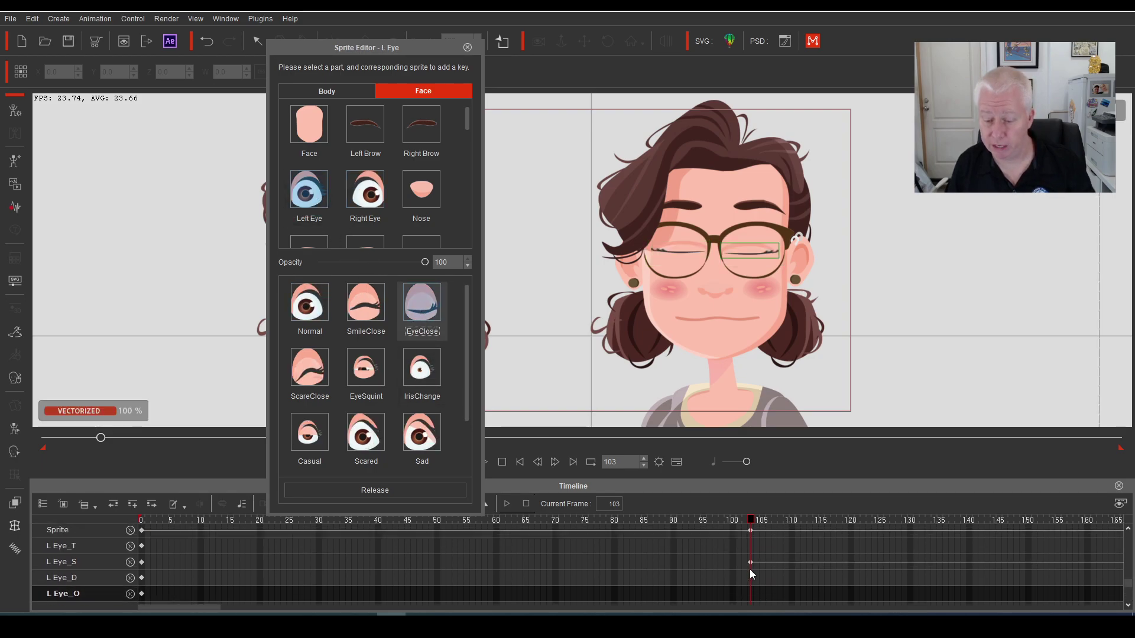
{"action": "scroll", "coordinate": [748, 568], "scroll_direction": "up", "scroll_amount": 3}
{"action": "scroll", "coordinate": [757, 568], "scroll_direction": "up", "scroll_amount": 3}
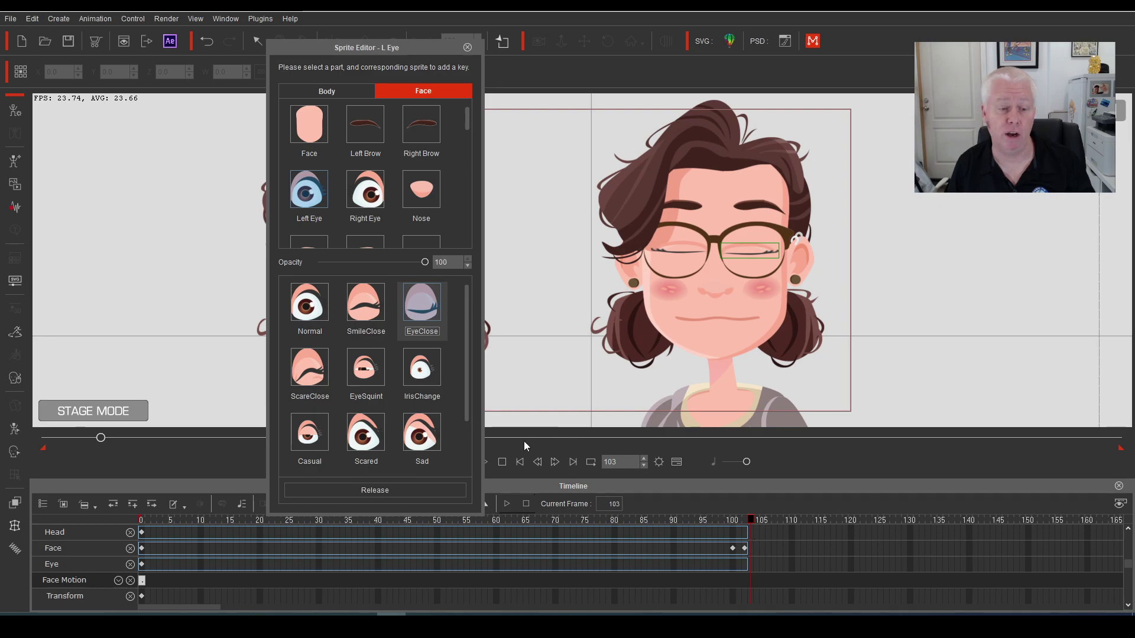
At frame 105, add a Face key with Eye Squint Right and Eye Squint Left both set slightly below halfway.
{"action": "left_click", "coordinate": [13, 452]}
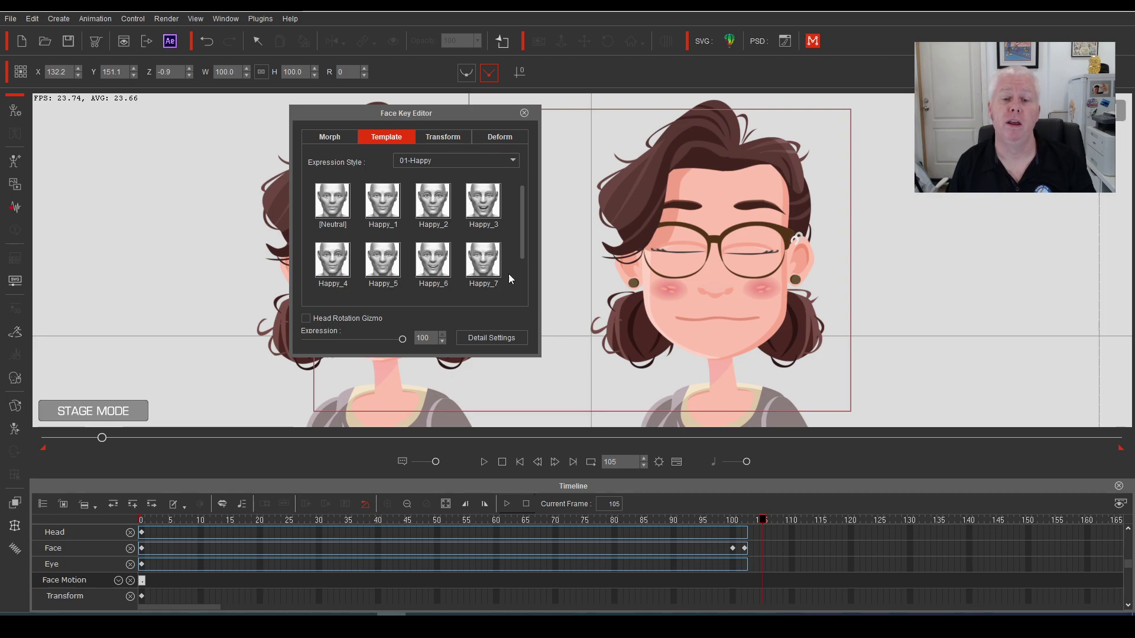
{"action": "left_click", "coordinate": [491, 337]}
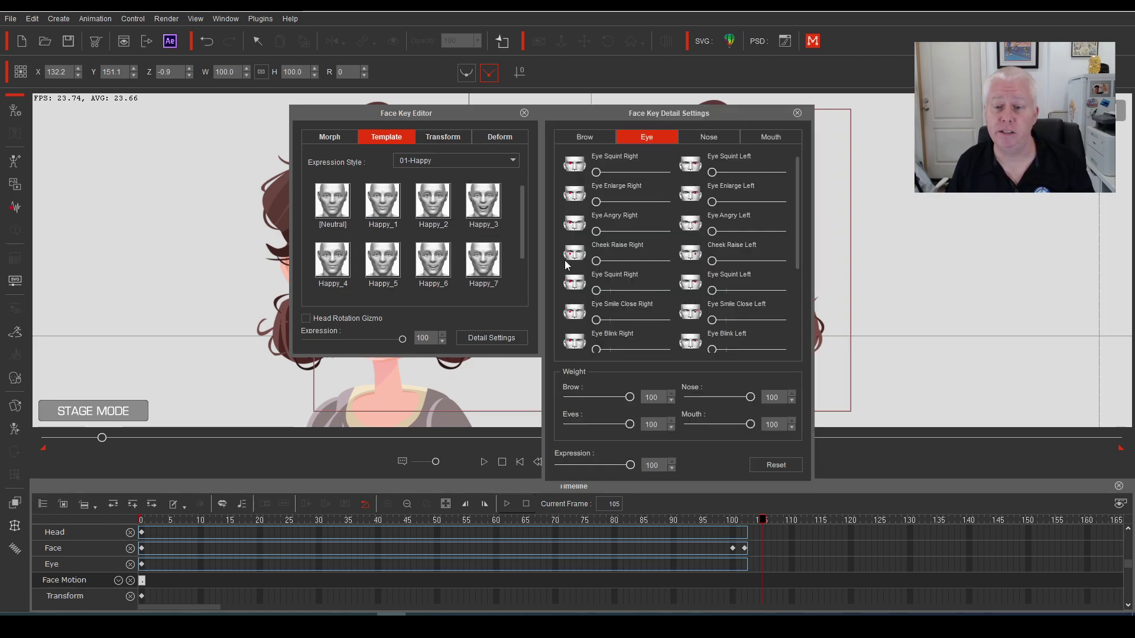
{"action": "left_click_drag", "start_coordinate": [606, 112], "coordinate": [360, 92]}
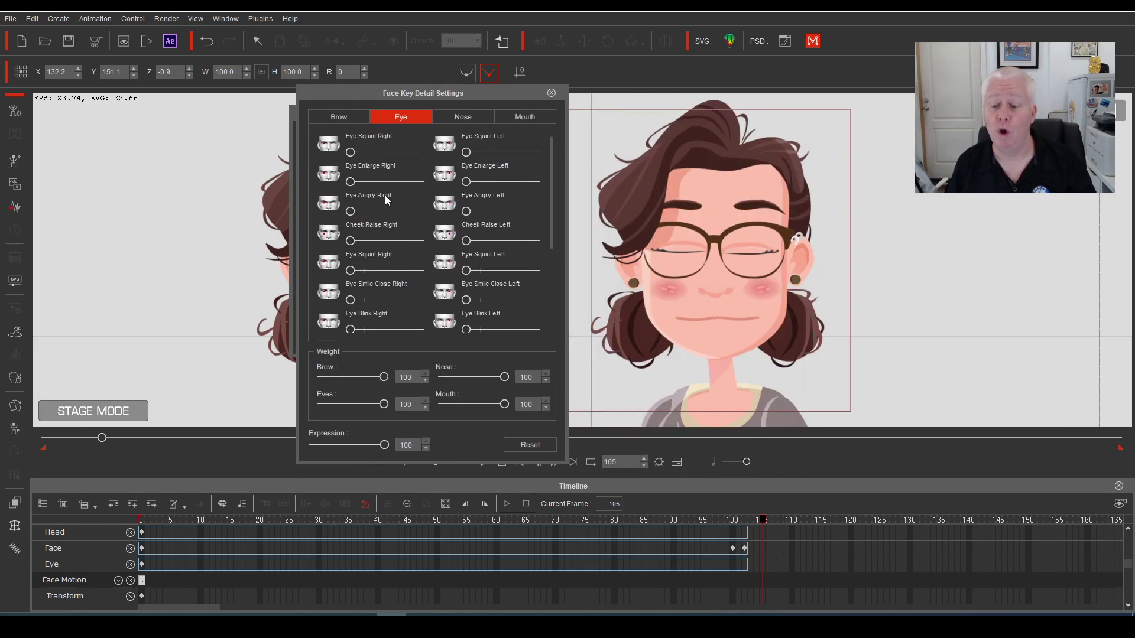
{"action": "left_click_drag", "start_coordinate": [350, 154], "coordinate": [397, 160]}
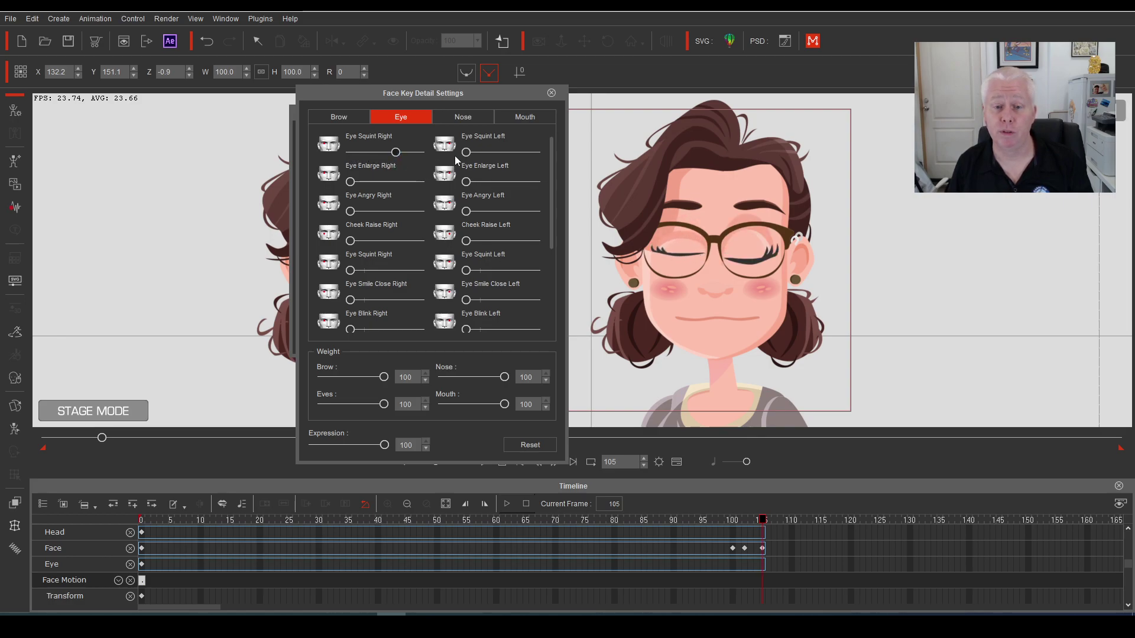
{"action": "left_click_drag", "start_coordinate": [467, 153], "coordinate": [498, 154]}
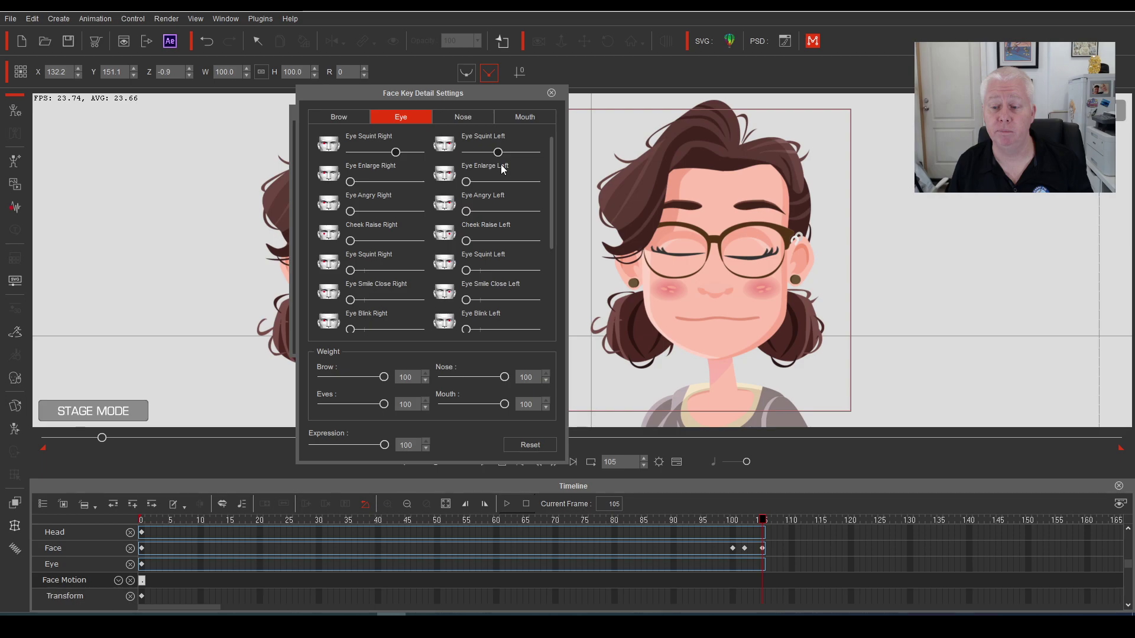
{"action": "left_click_drag", "start_coordinate": [389, 156], "coordinate": [381, 153]}
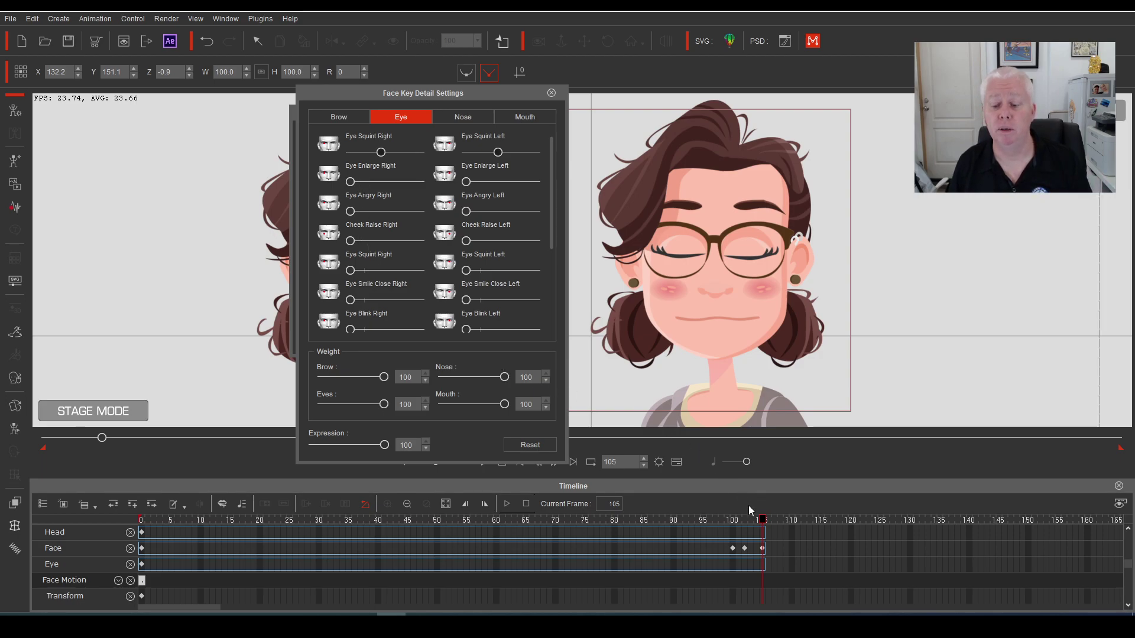
At frame 106, set the right character's right and left eyes to the Normal sprite and close the Sprite Editor.
{"action": "left_click_drag", "start_coordinate": [763, 521], "coordinate": [765, 559]}
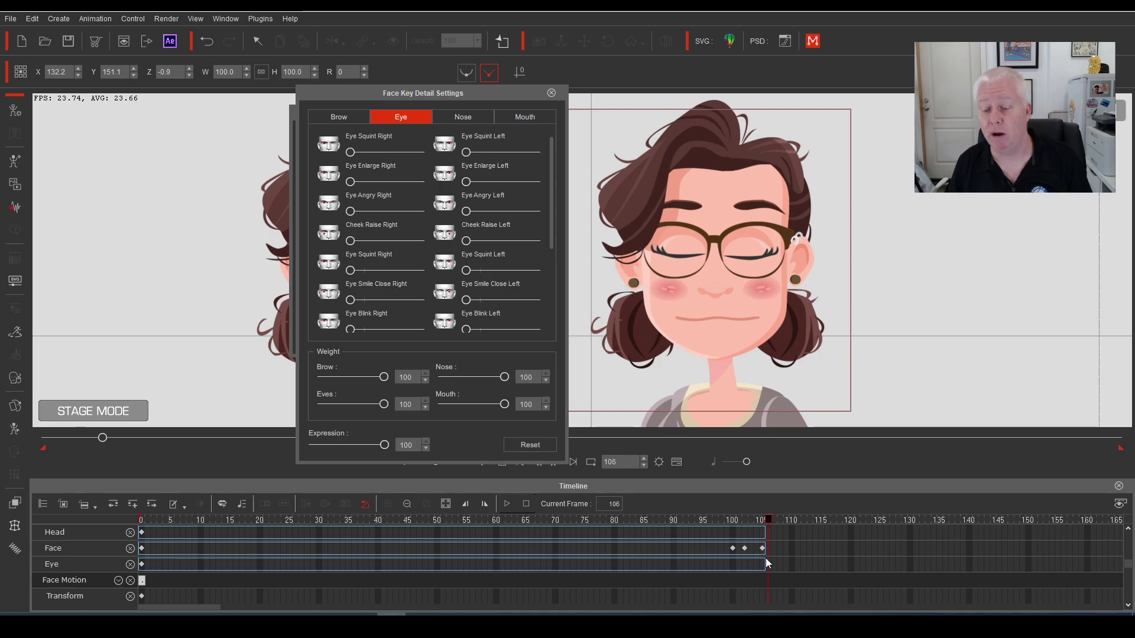
{"action": "left_click", "coordinate": [14, 408]}
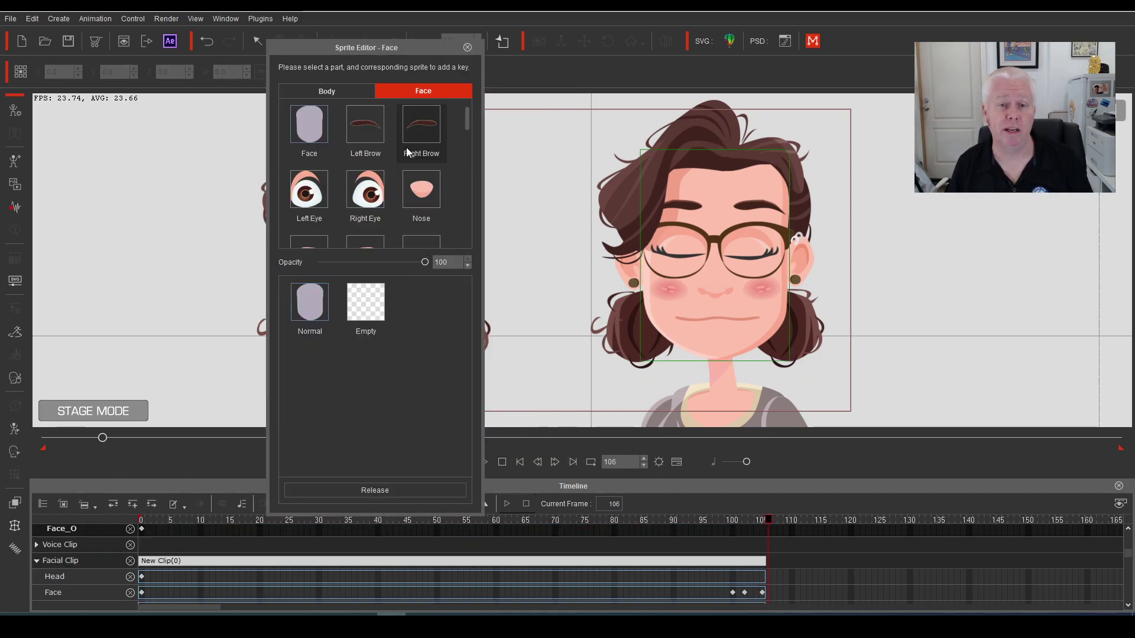
{"action": "left_click", "coordinate": [379, 192]}
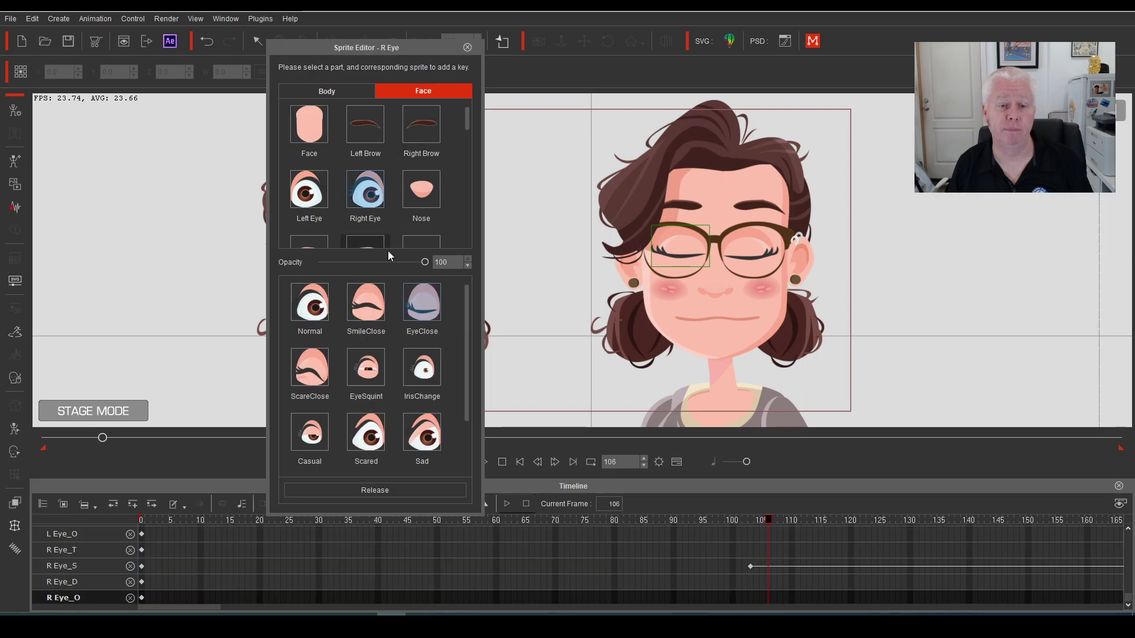
{"action": "left_click", "coordinate": [310, 302]}
{"action": "left_click", "coordinate": [308, 189]}
{"action": "left_click", "coordinate": [310, 303]}
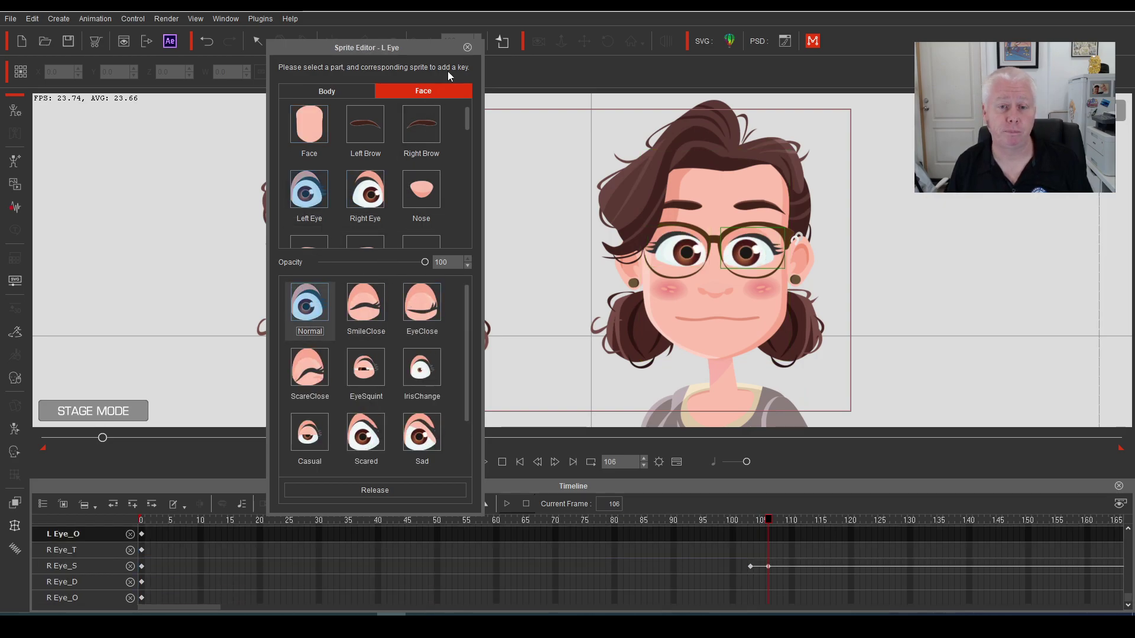
{"action": "left_click", "coordinate": [467, 48]}
Review the eye sprite and Face keys in the timeline, and play the animation from frame 0 through both characters' blinks.
{"action": "scroll", "coordinate": [751, 553], "scroll_direction": "up", "scroll_amount": 2}
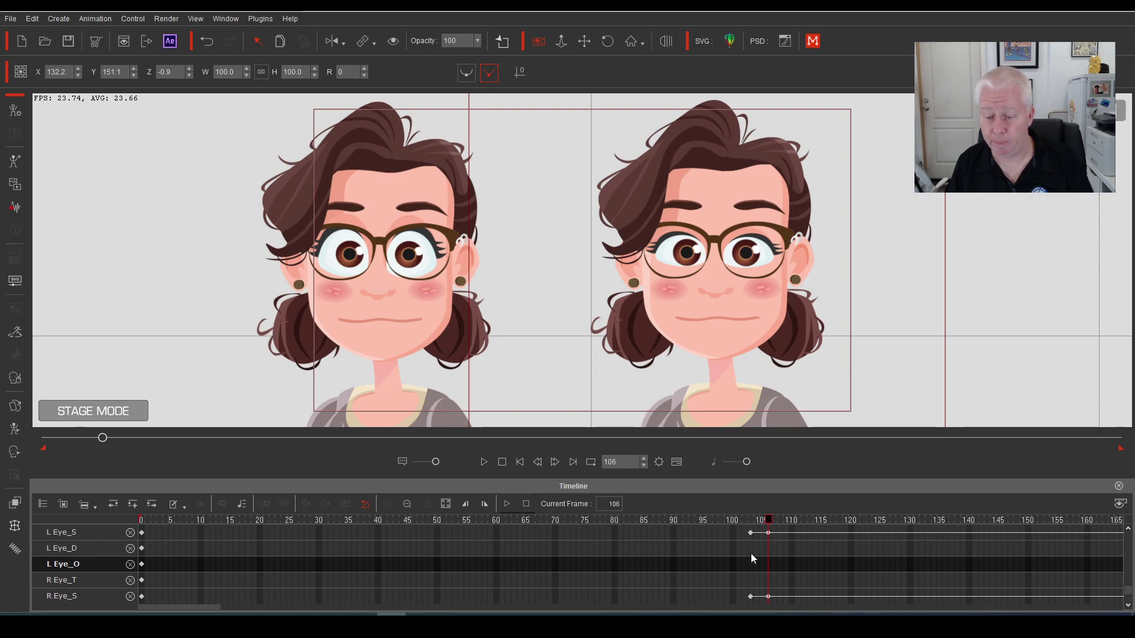
{"action": "scroll", "coordinate": [752, 558], "scroll_direction": "up", "scroll_amount": 1}
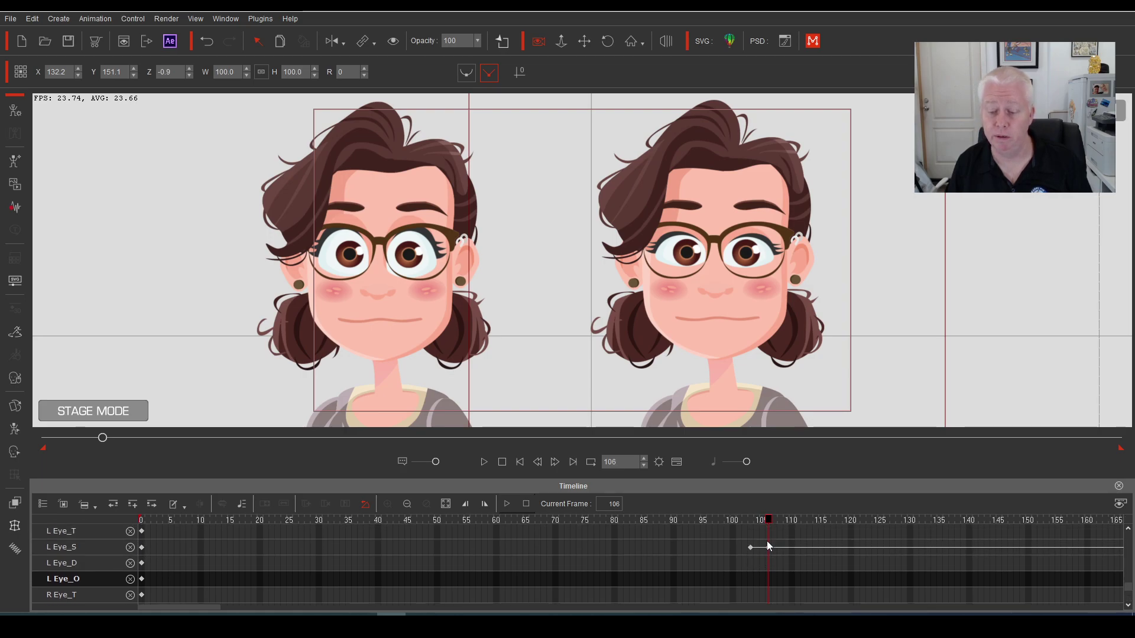
{"action": "scroll", "coordinate": [767, 541], "scroll_direction": "up", "scroll_amount": 6}
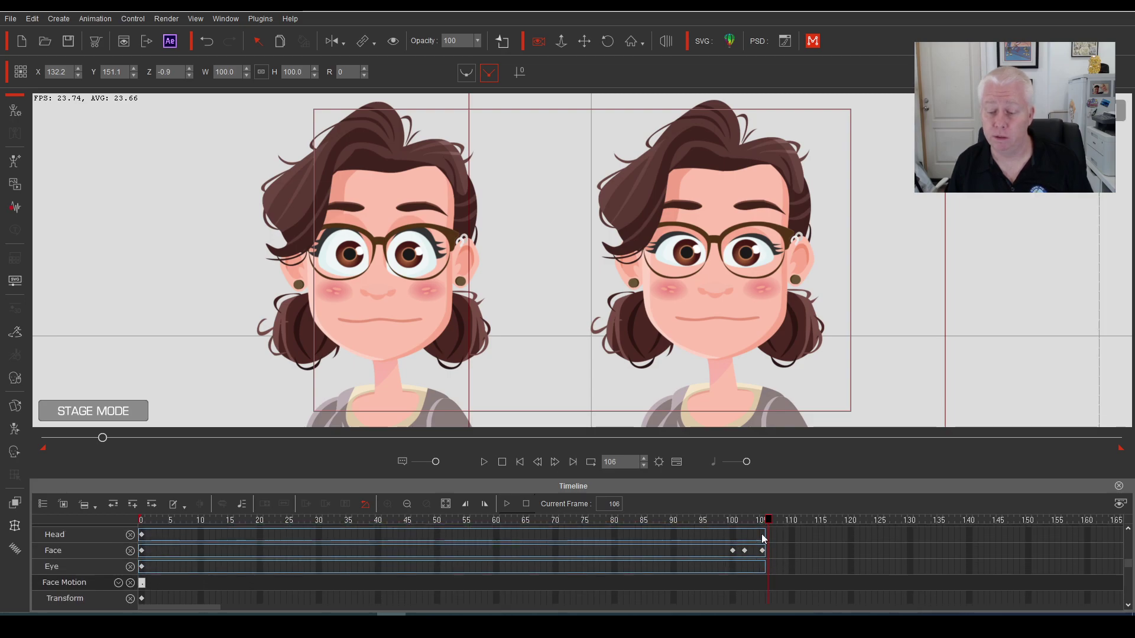
{"action": "left_click_drag", "start_coordinate": [770, 523], "coordinate": [127, 550]}
{"action": "left_click", "coordinate": [143, 565]}
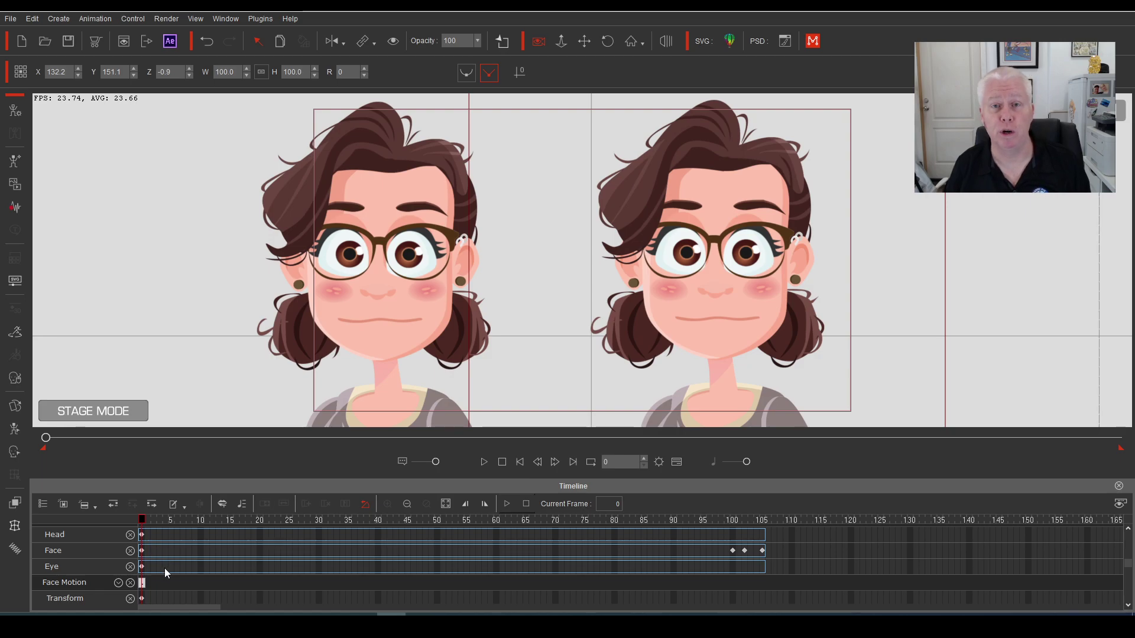
{"action": "key", "text": "space"}
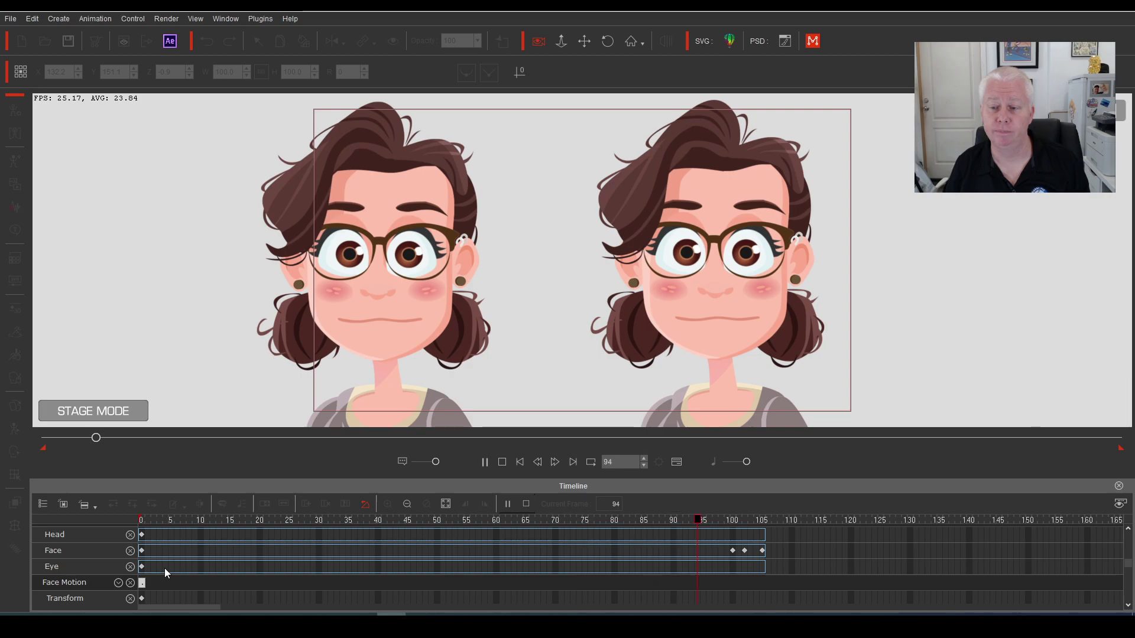
{"action": "key", "text": "space"}
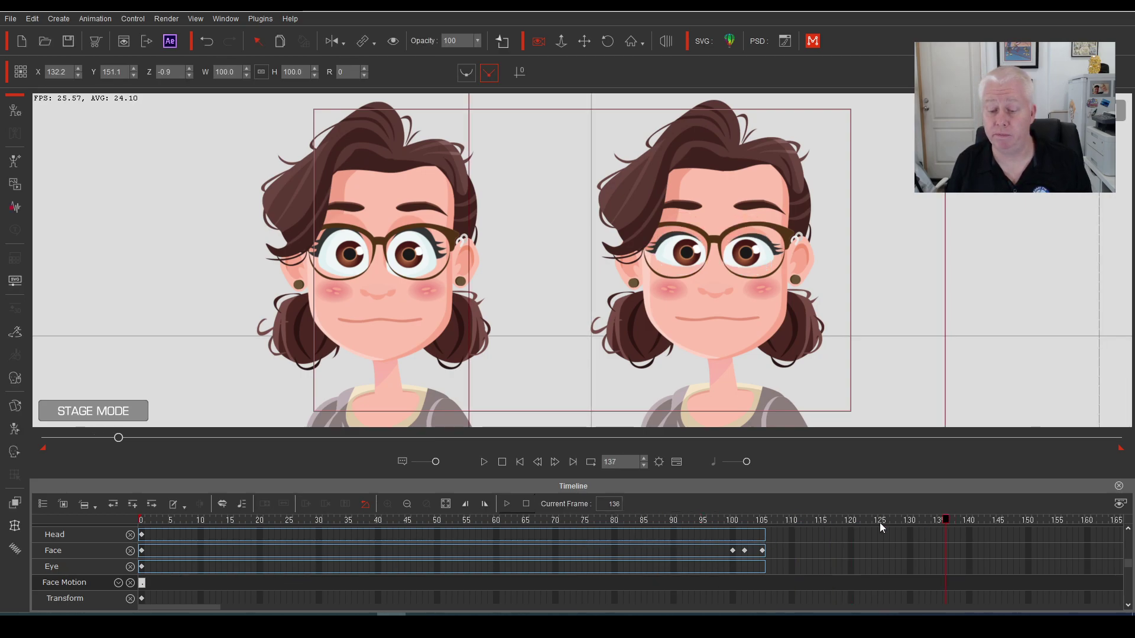
Replay the right character's blink from about frame 88 and stop playback once it is over.
{"action": "left_click", "coordinate": [662, 525]}
{"action": "key", "text": "space"}
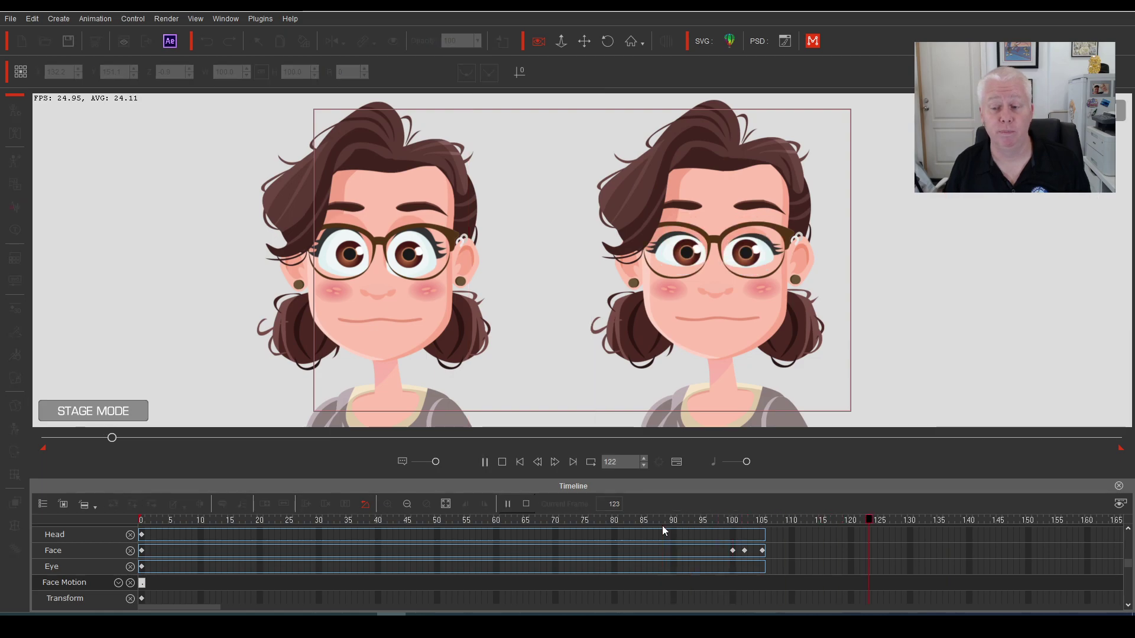
{"action": "key", "text": "space"}
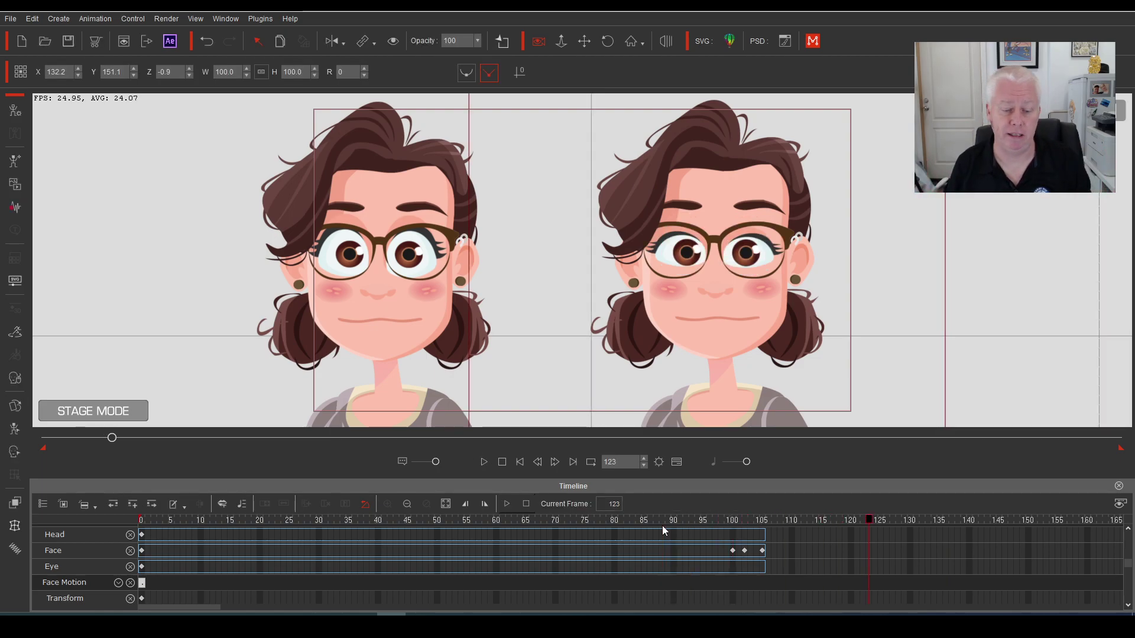